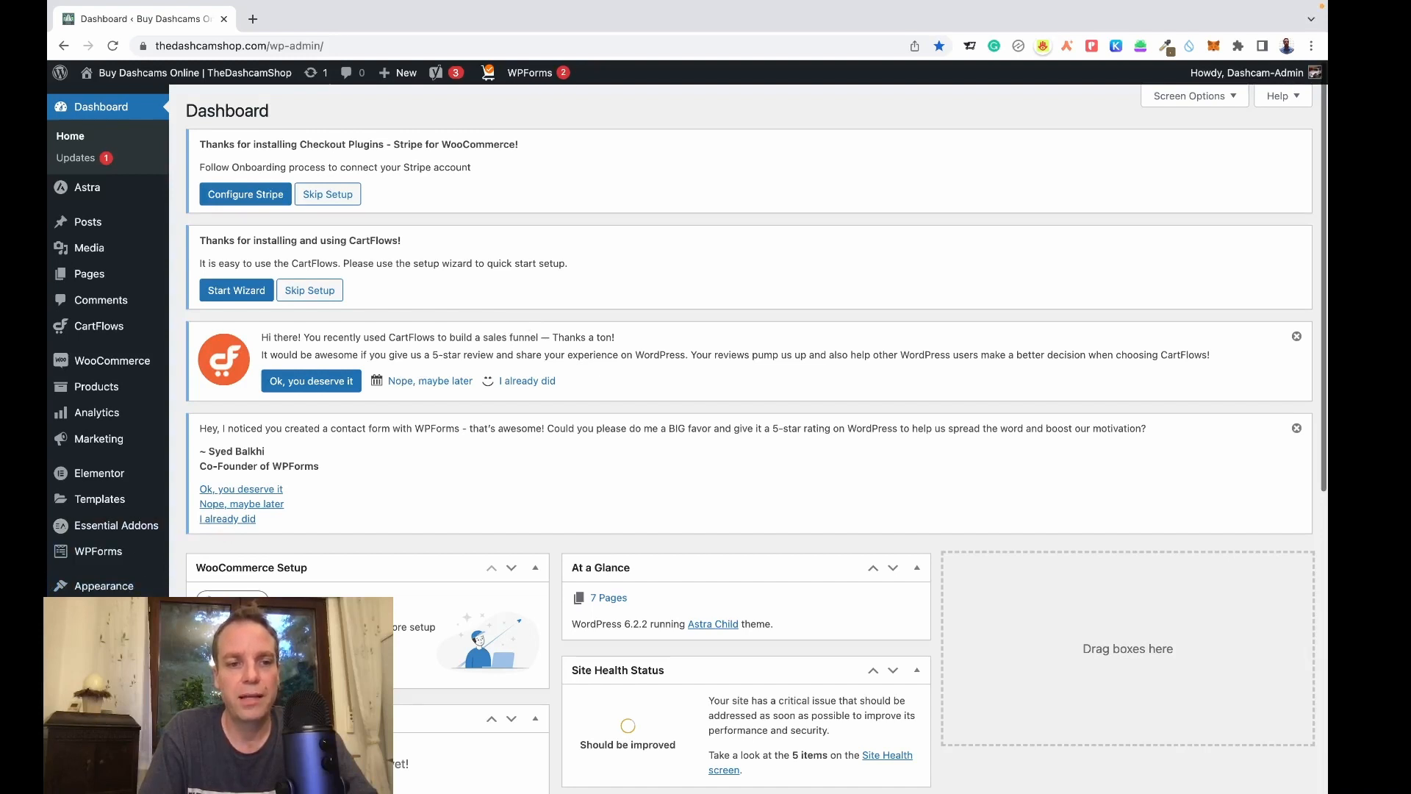
Review the site's installed plugins and search for new plugins with the keyword "google"
{"action": "left_click", "coordinate": [93, 612]}
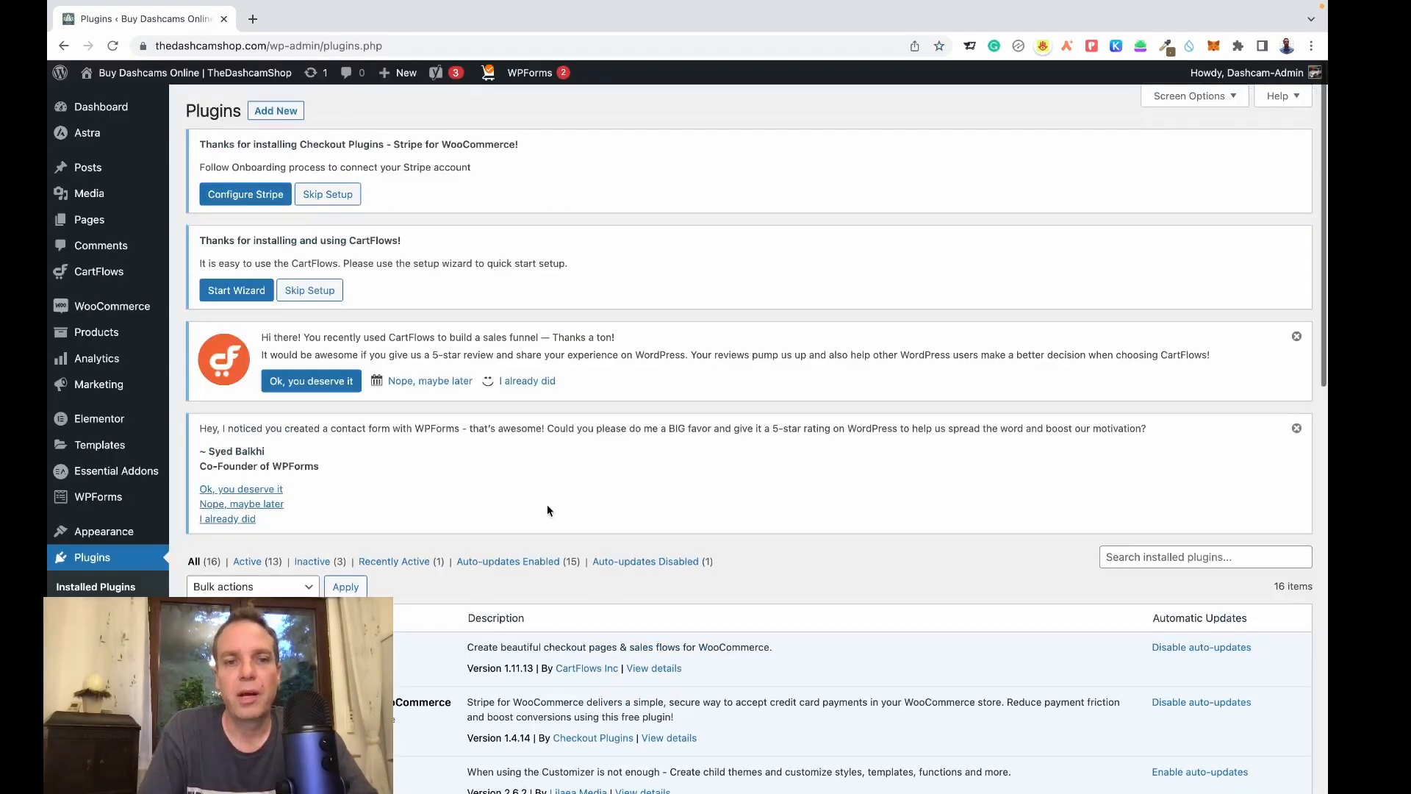
{"action": "scroll", "coordinate": [547, 509], "scroll_direction": "down", "scroll_amount": 12}
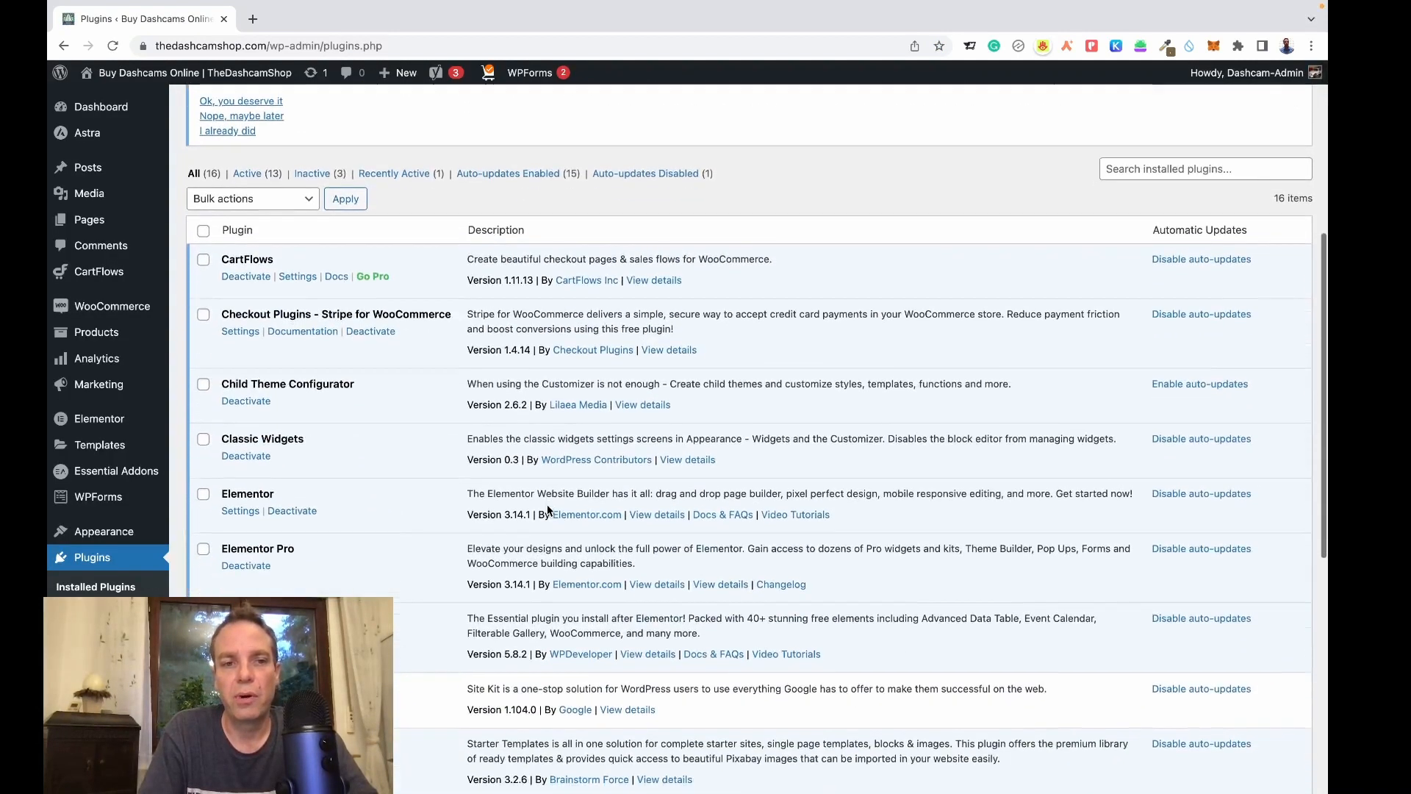
{"action": "scroll", "coordinate": [547, 507], "scroll_direction": "up", "scroll_amount": 15}
{"action": "mouse_move", "coordinate": [107, 182]}
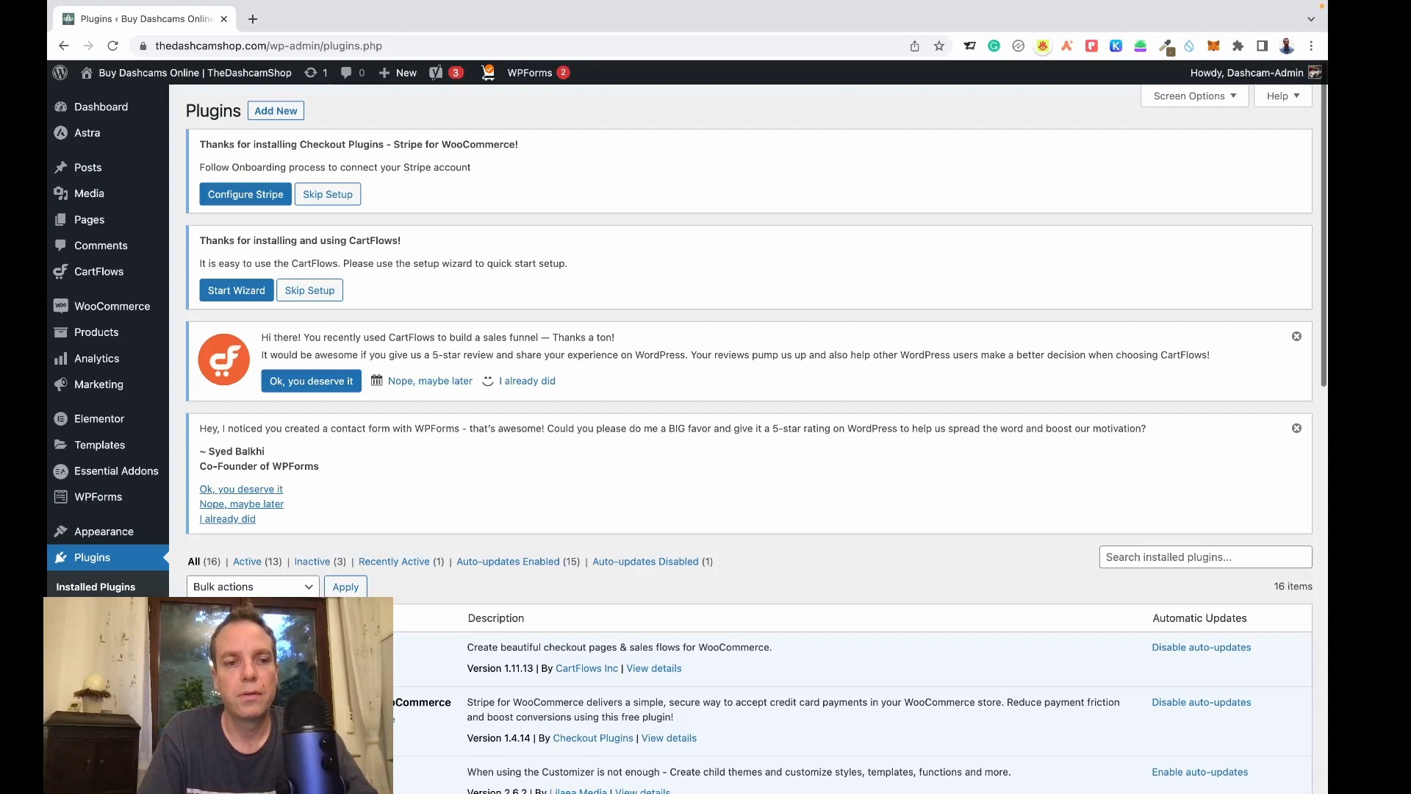
{"action": "left_click", "coordinate": [284, 119]}
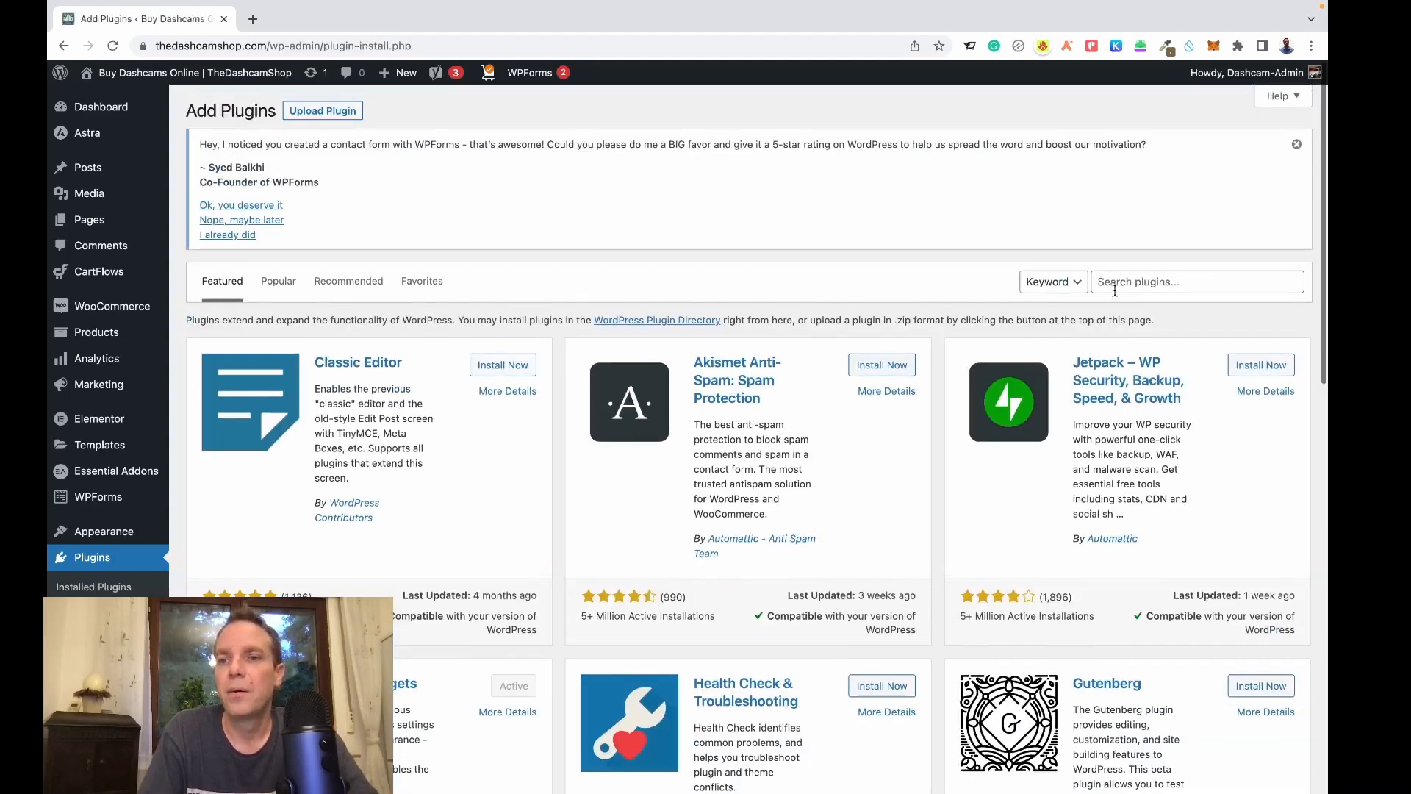
{"action": "left_click", "coordinate": [1123, 286]}
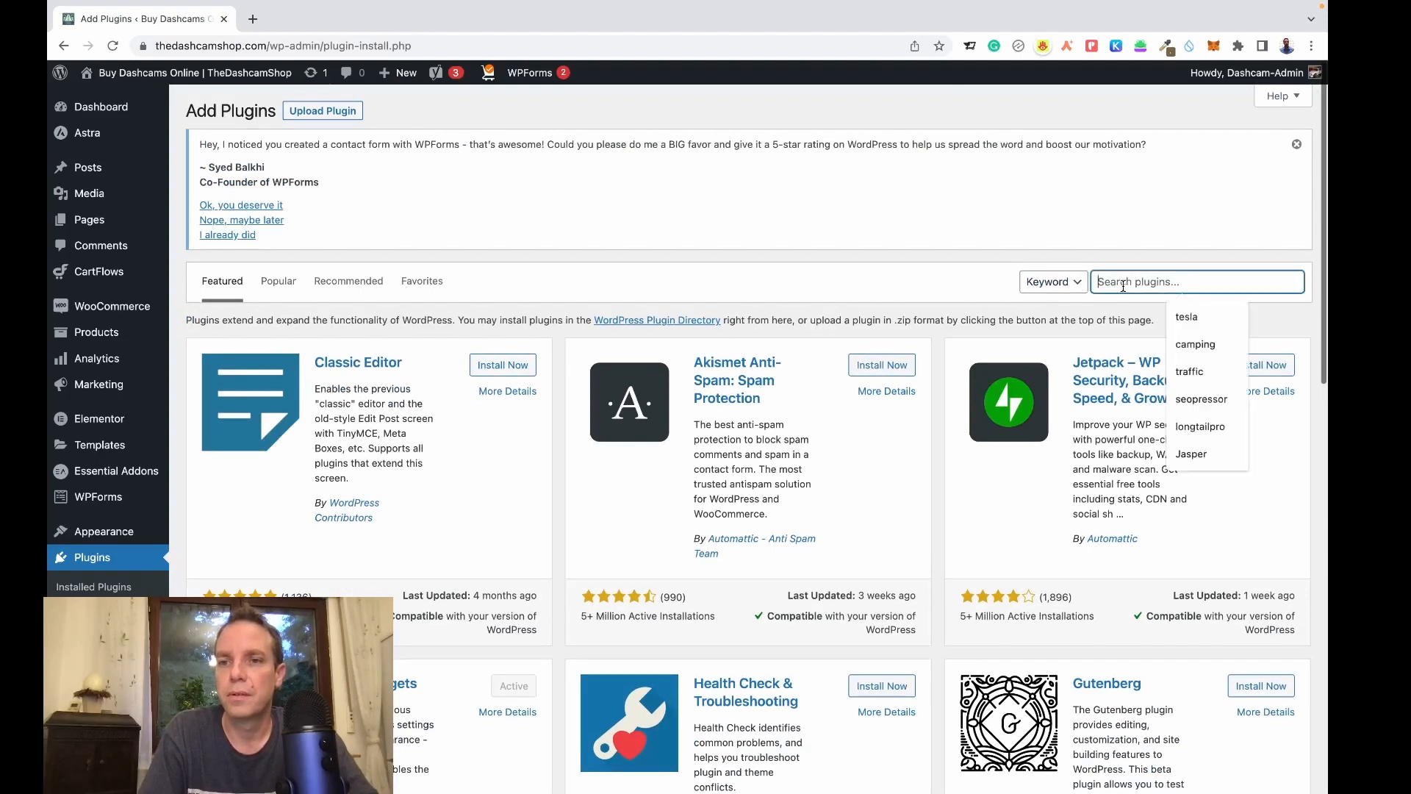
{"action": "type", "text": "google"}
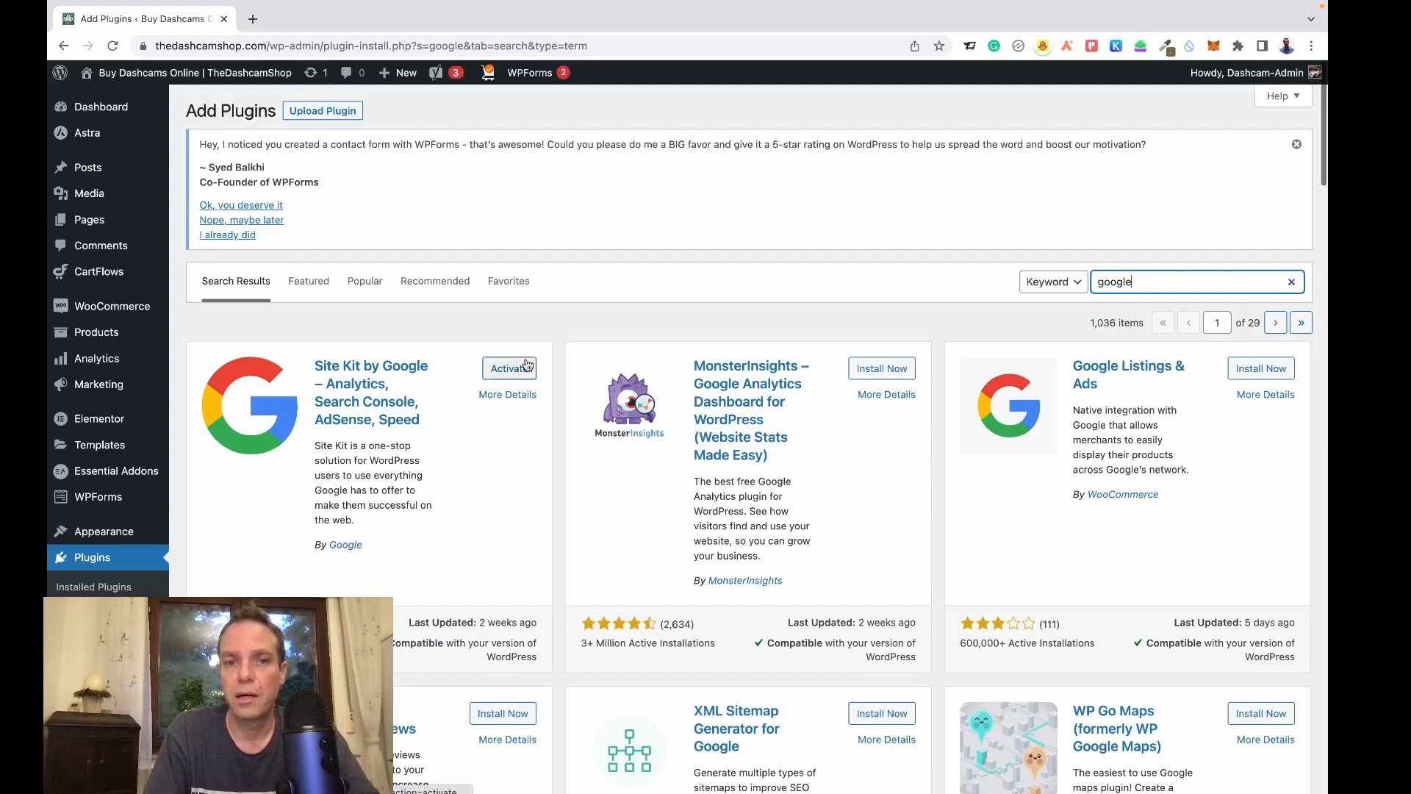
Turn auto-updates off and back on for the installed Site Kit by Google plugin, and activate it
{"action": "left_click", "coordinate": [116, 588]}
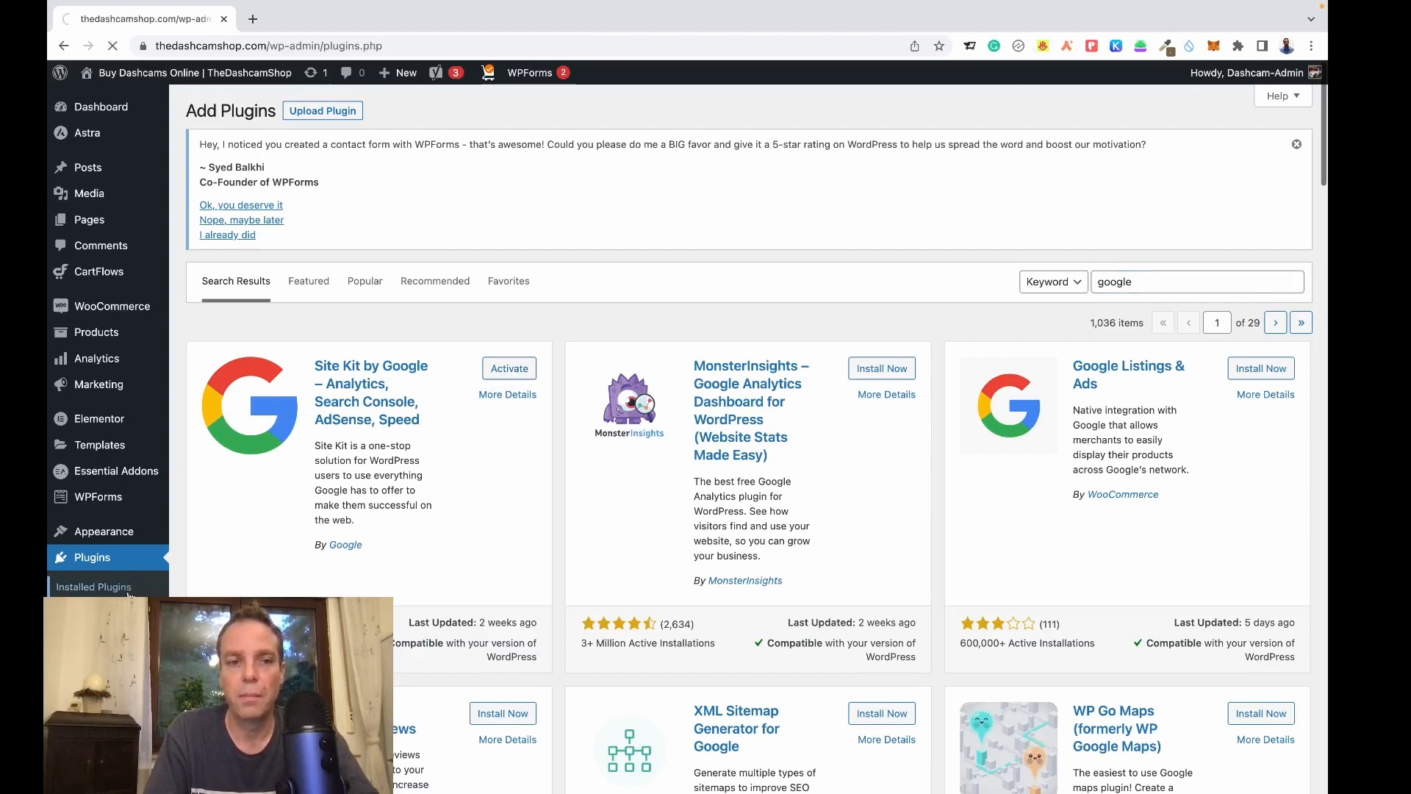
{"action": "scroll", "coordinate": [408, 533], "scroll_direction": "down", "scroll_amount": 5}
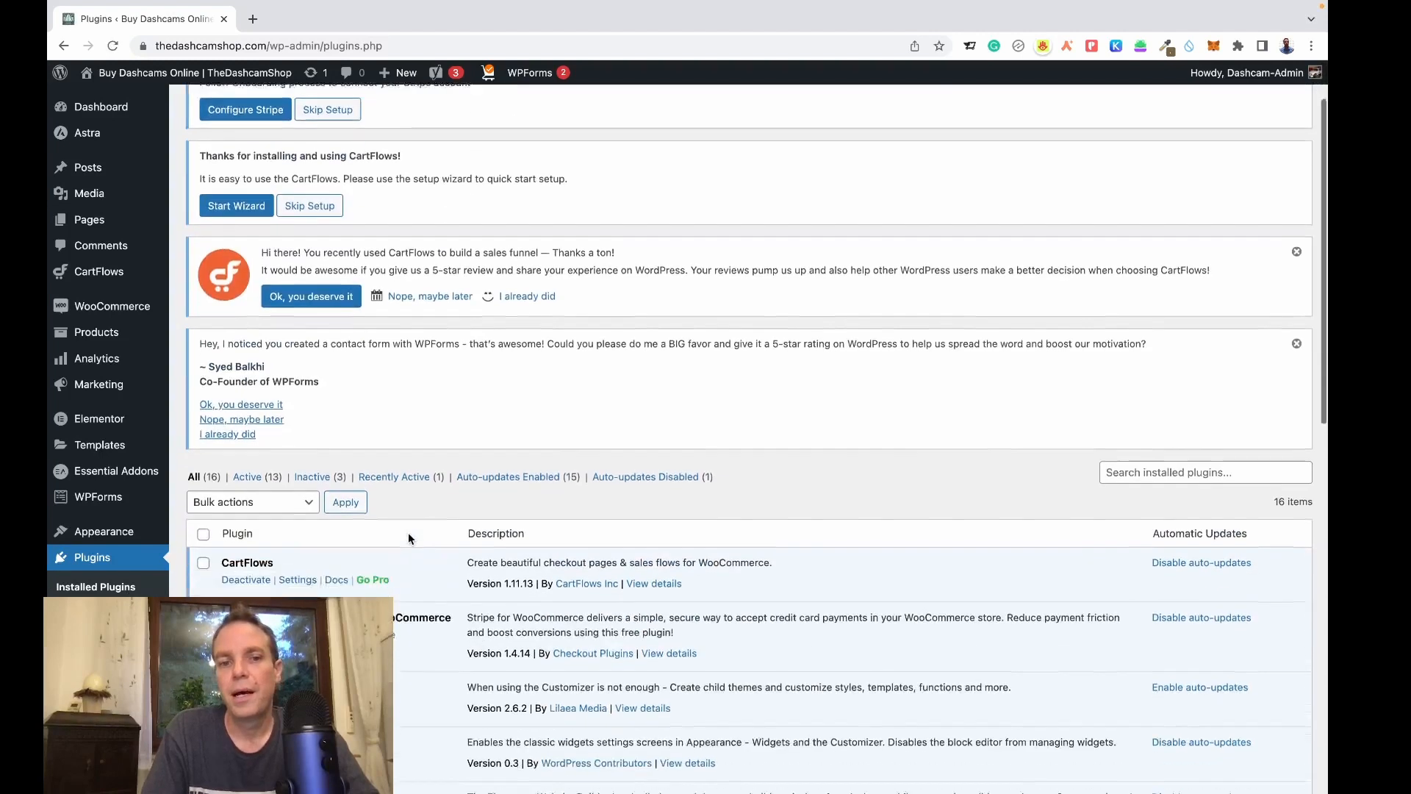
{"action": "scroll", "coordinate": [408, 533], "scroll_direction": "down", "scroll_amount": 4}
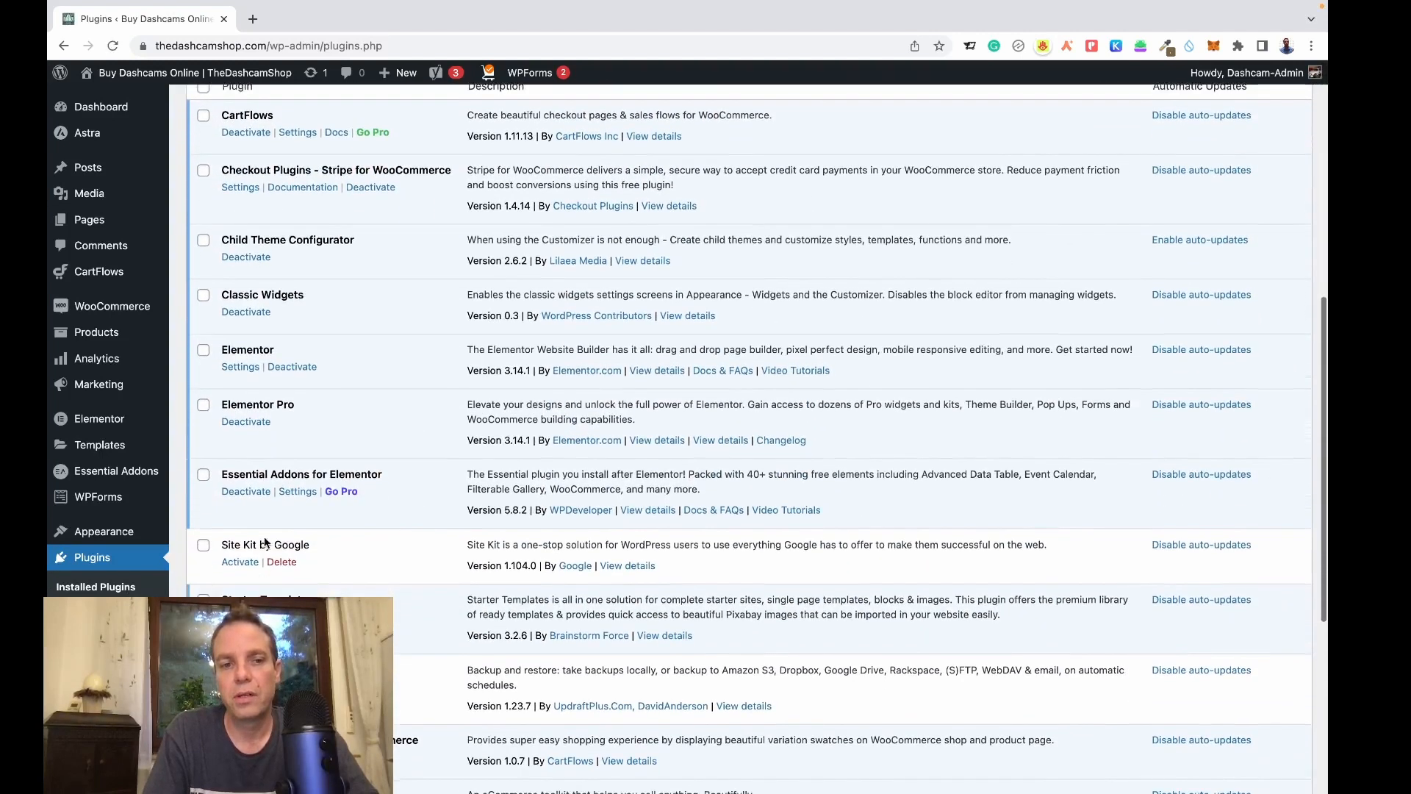
{"action": "left_click", "coordinate": [1176, 547]}
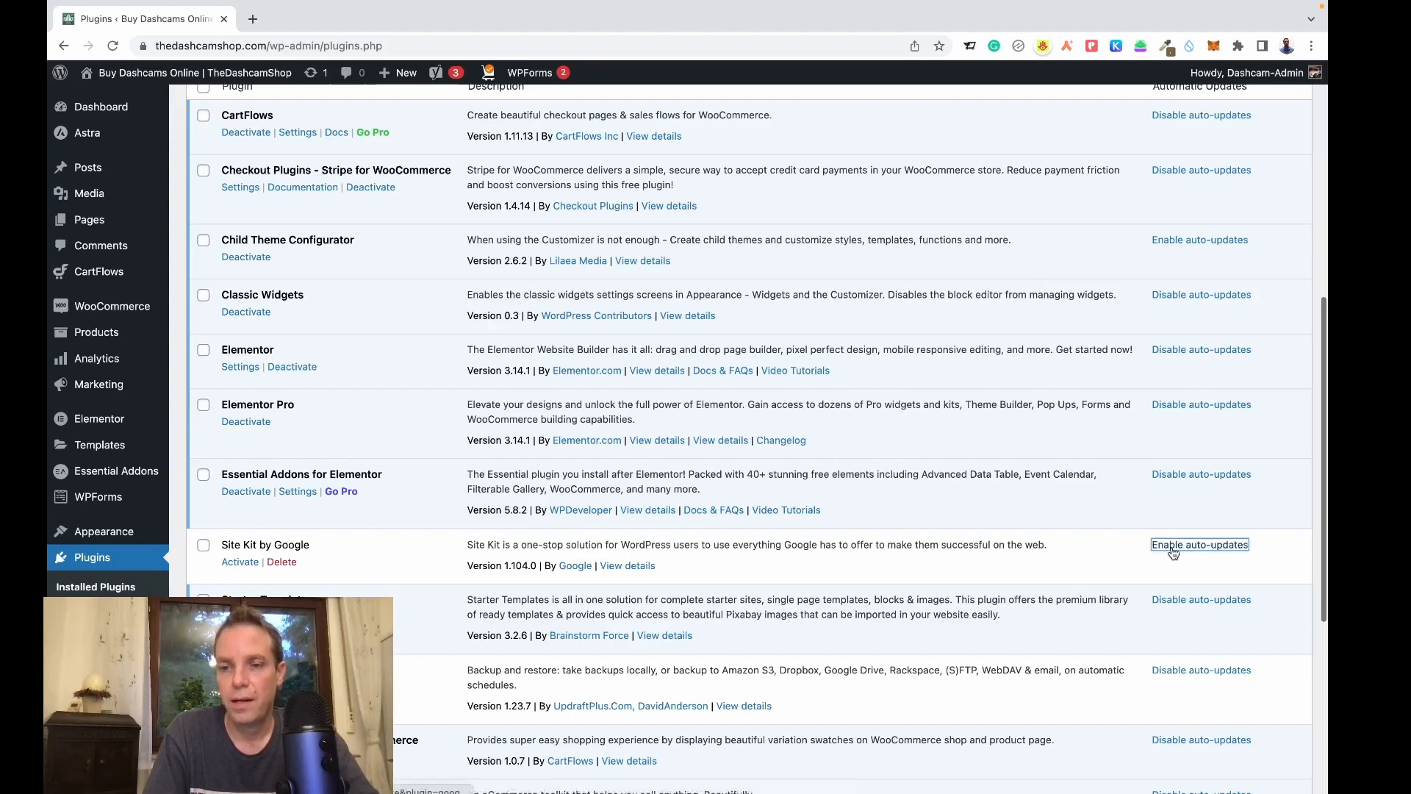
{"action": "left_click", "coordinate": [1173, 550]}
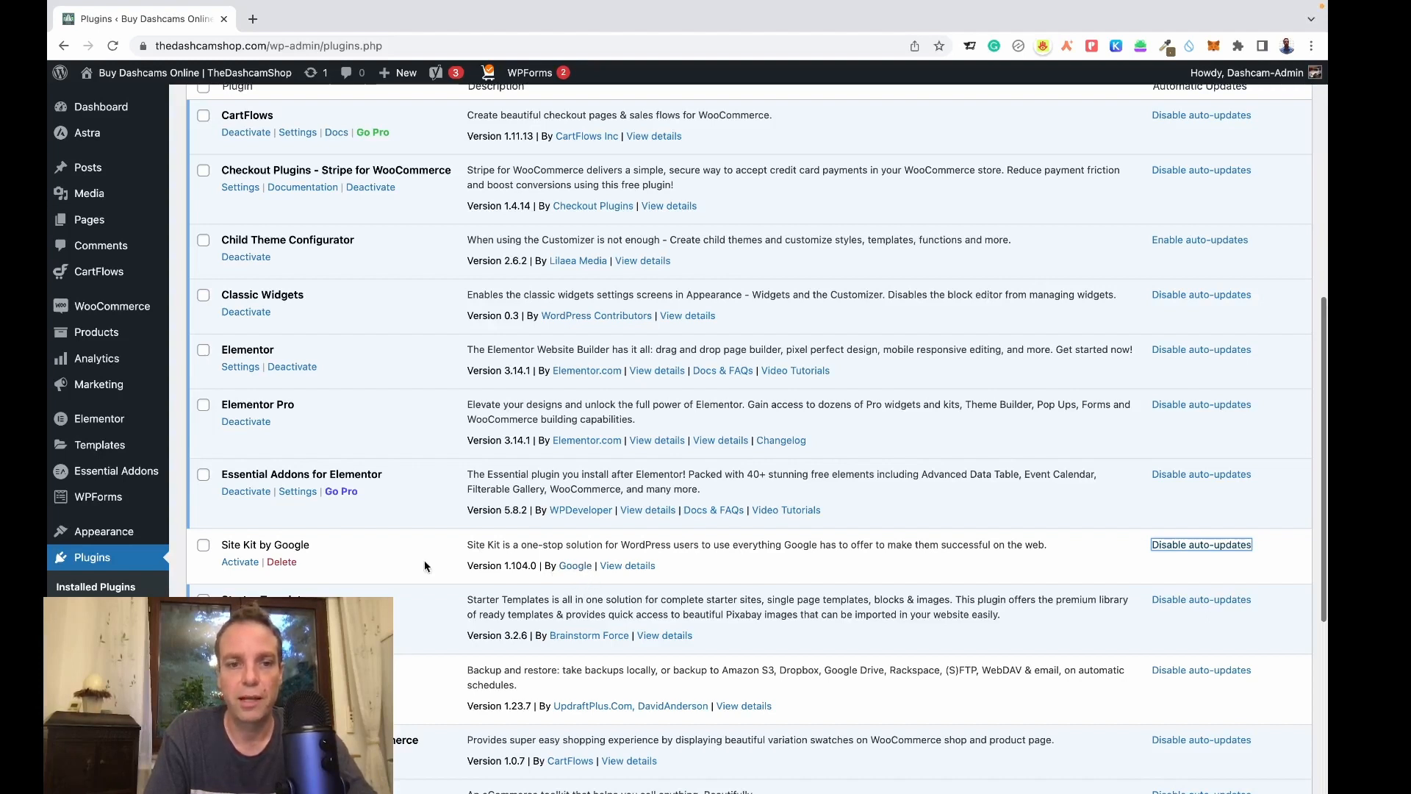
{"action": "left_click", "coordinate": [240, 562]}
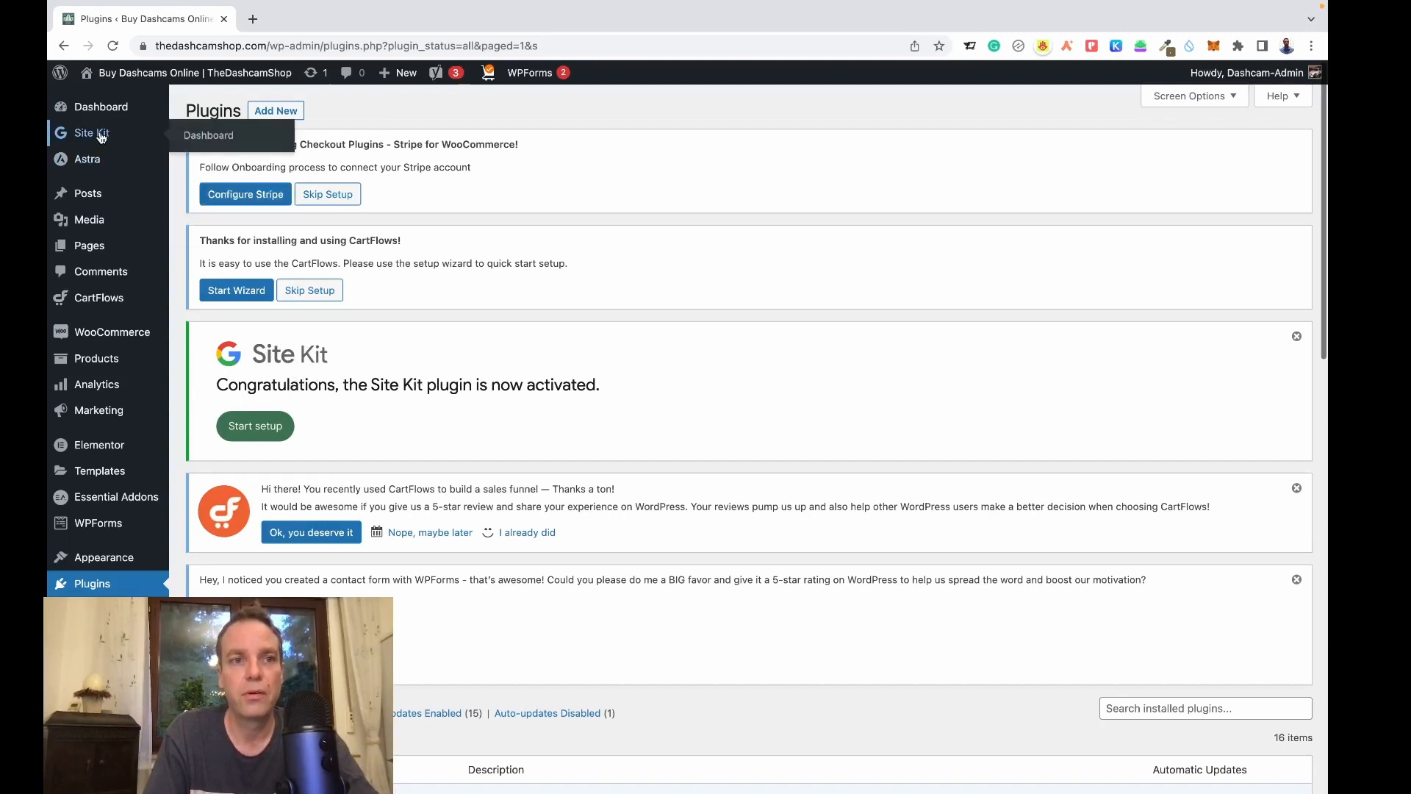
Start the Site Kit setup, opting to connect Google Analytics and to share anonymous usage data
{"action": "mouse_move", "coordinate": [104, 133]}
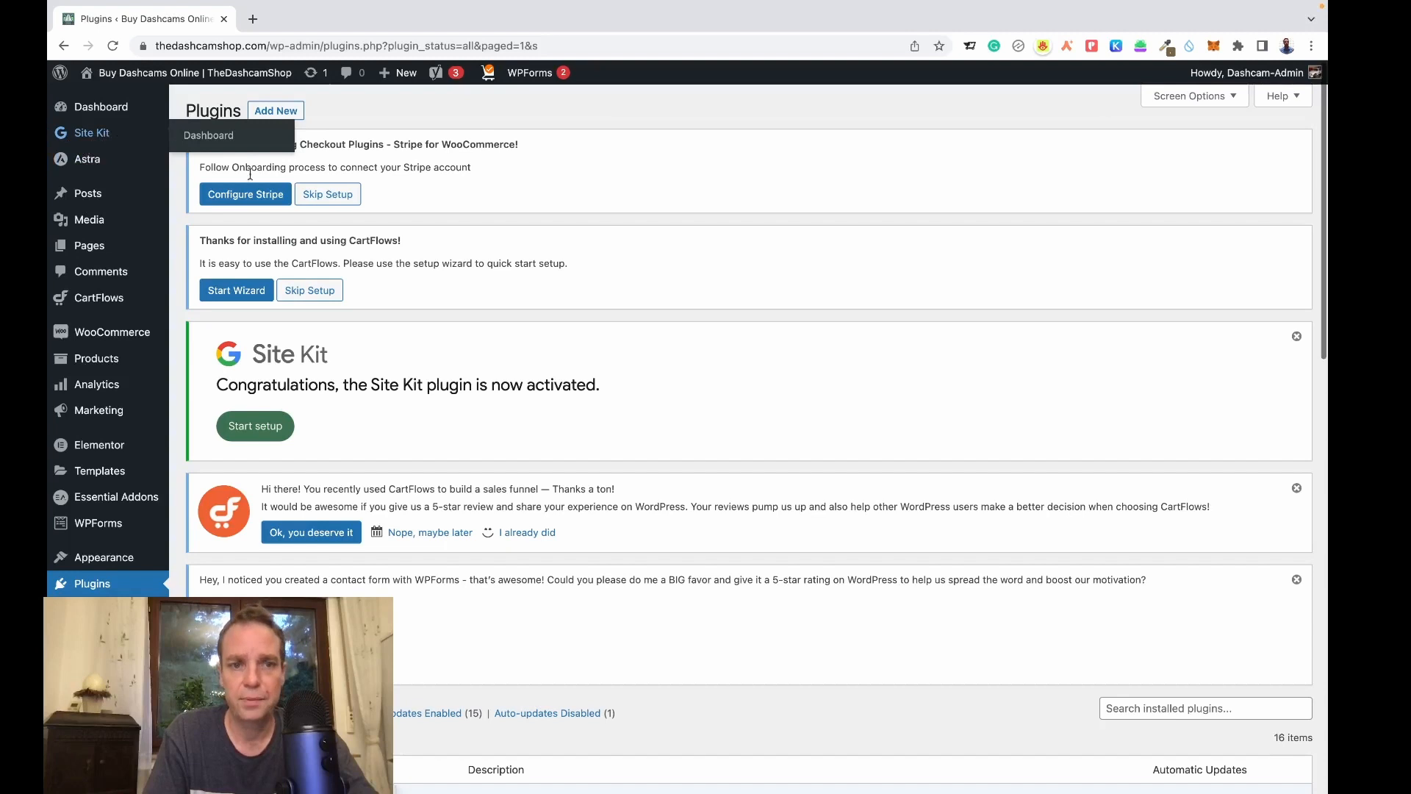
{"action": "left_click", "coordinate": [271, 435]}
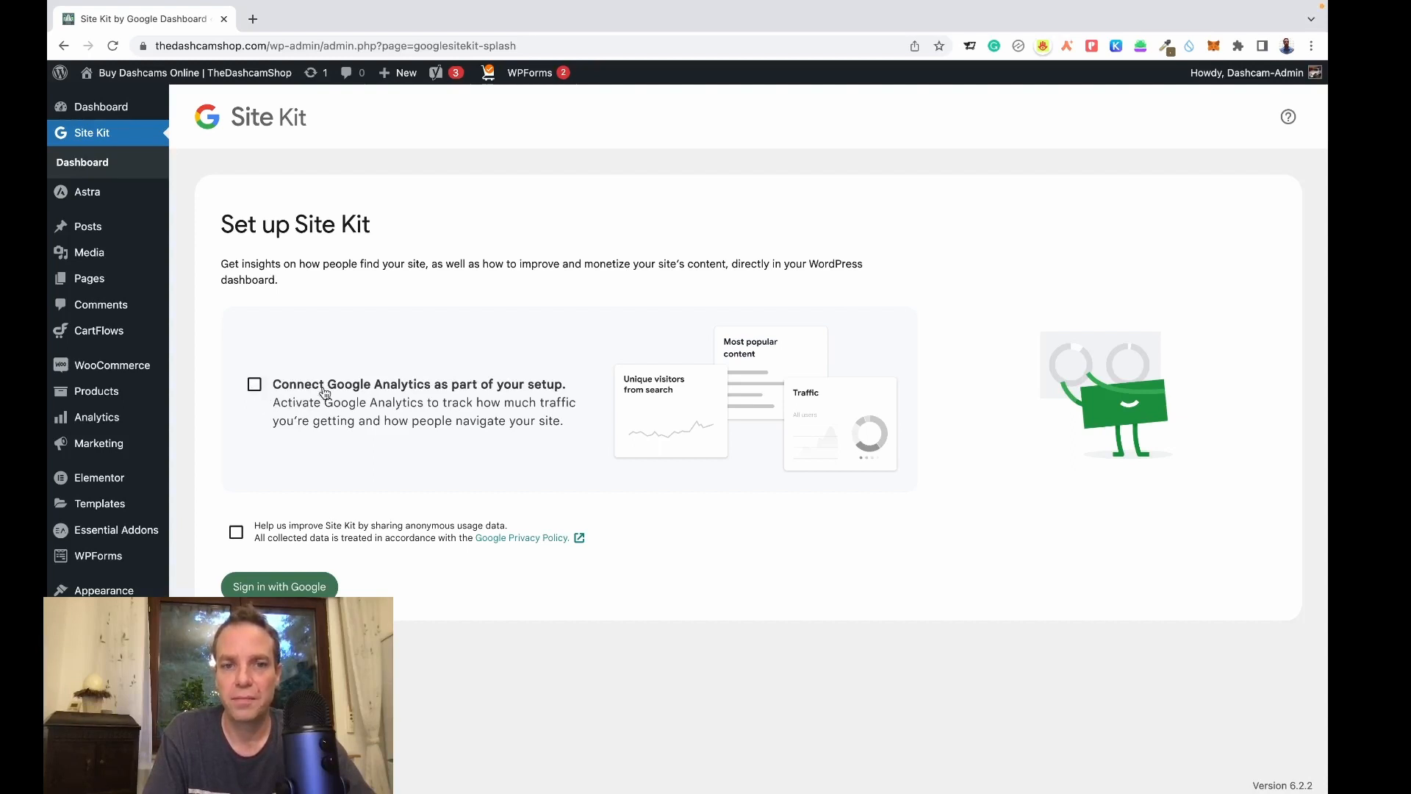
{"action": "left_click", "coordinate": [254, 386]}
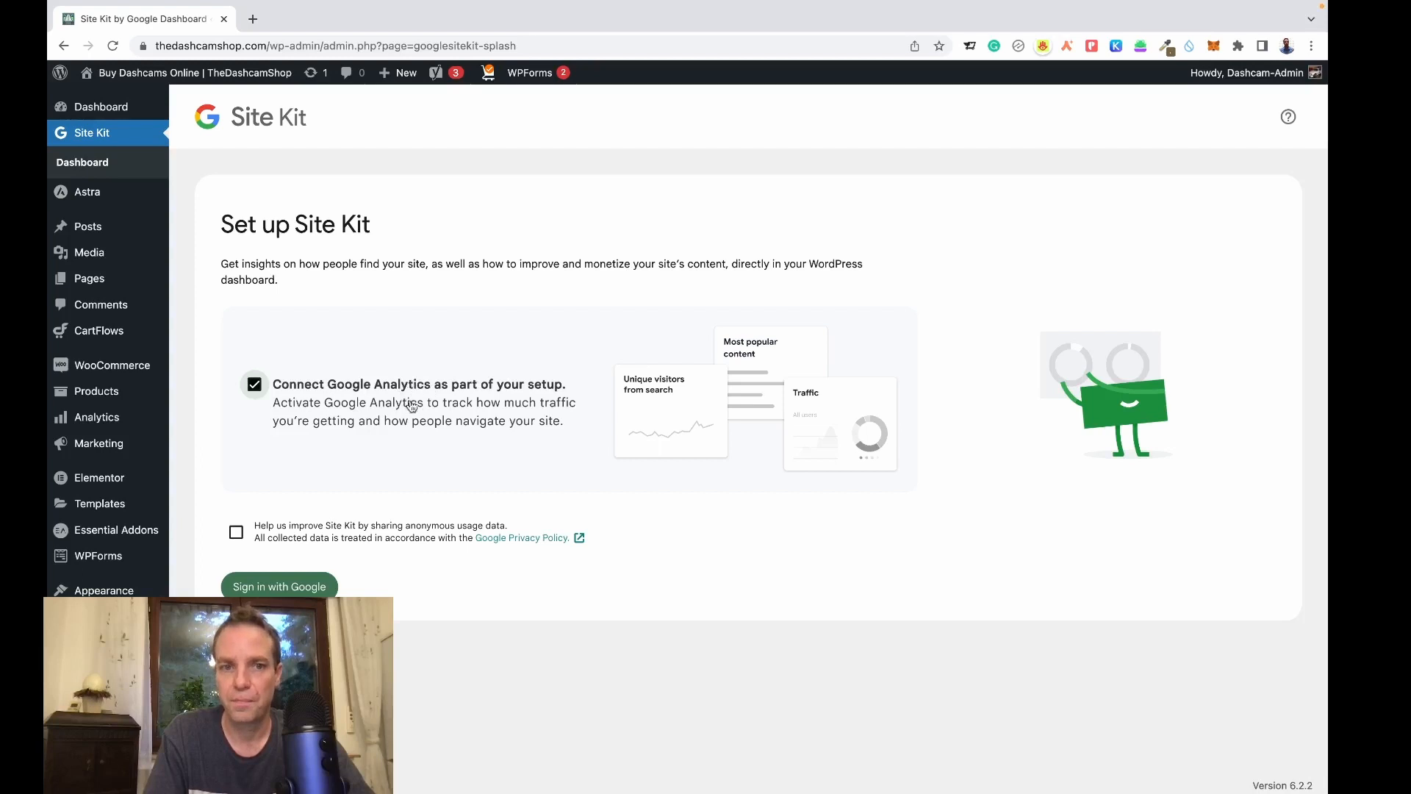
{"action": "left_click", "coordinate": [238, 538]}
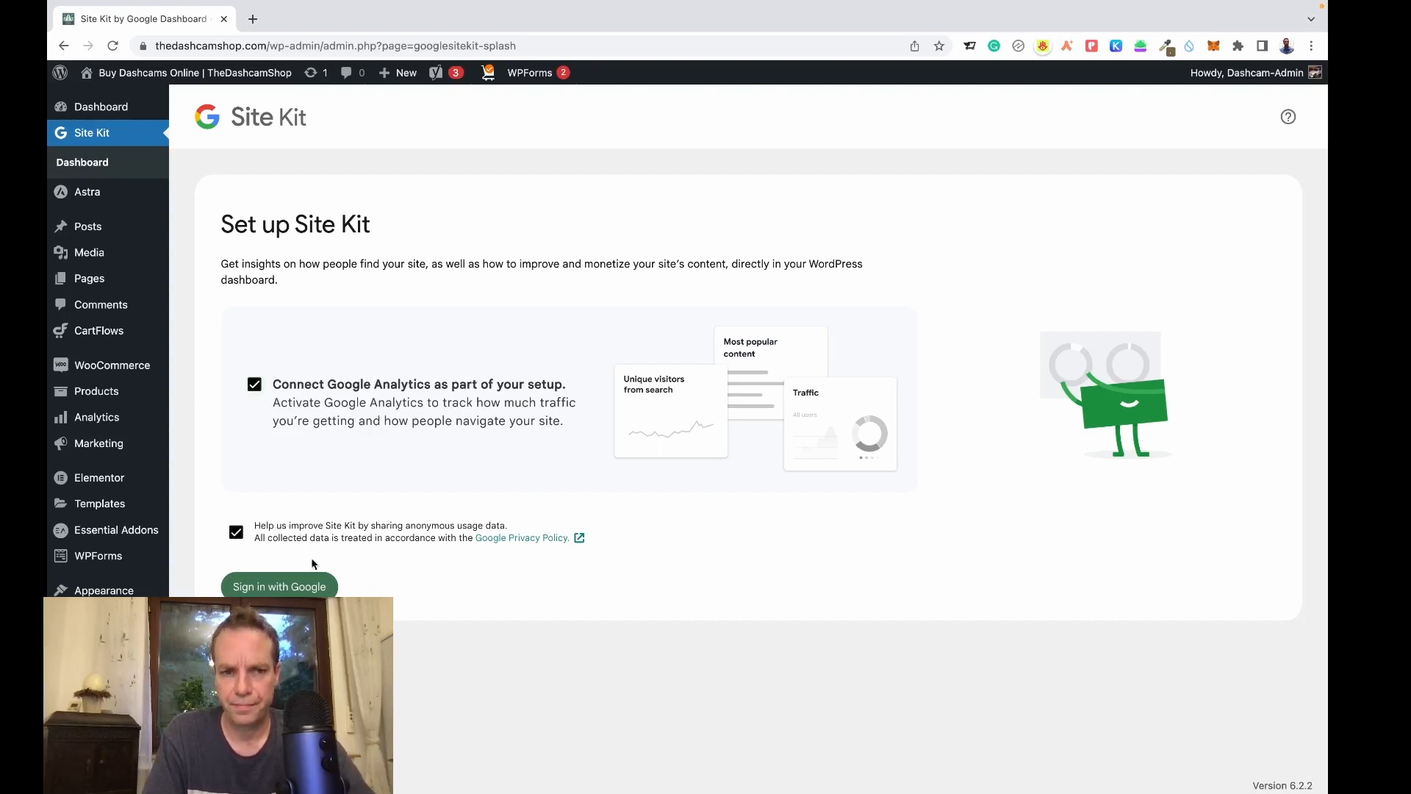
Sign in to Site Kit with the listed Google account and grant the additional access it requests
{"action": "left_click", "coordinate": [290, 588]}
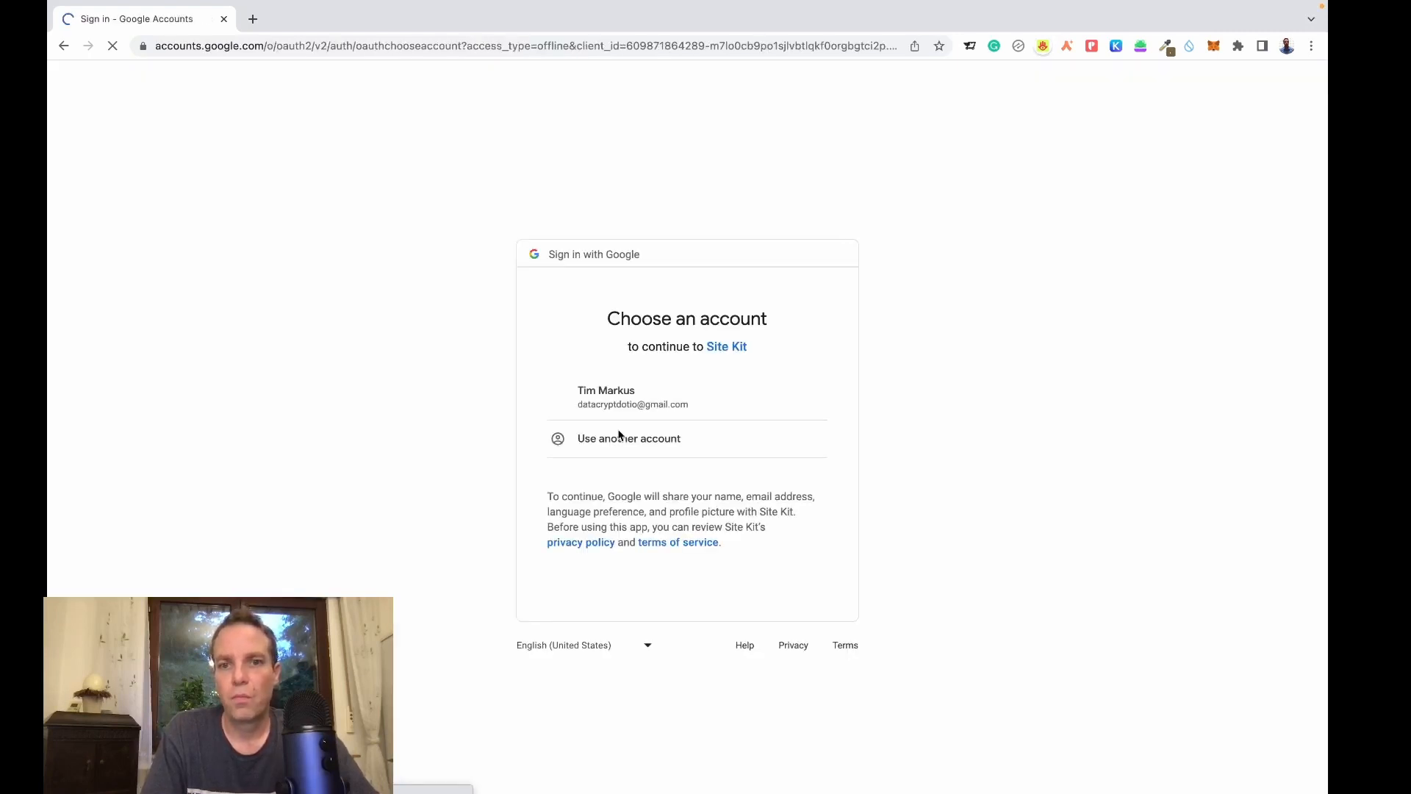
{"action": "left_click", "coordinate": [748, 398]}
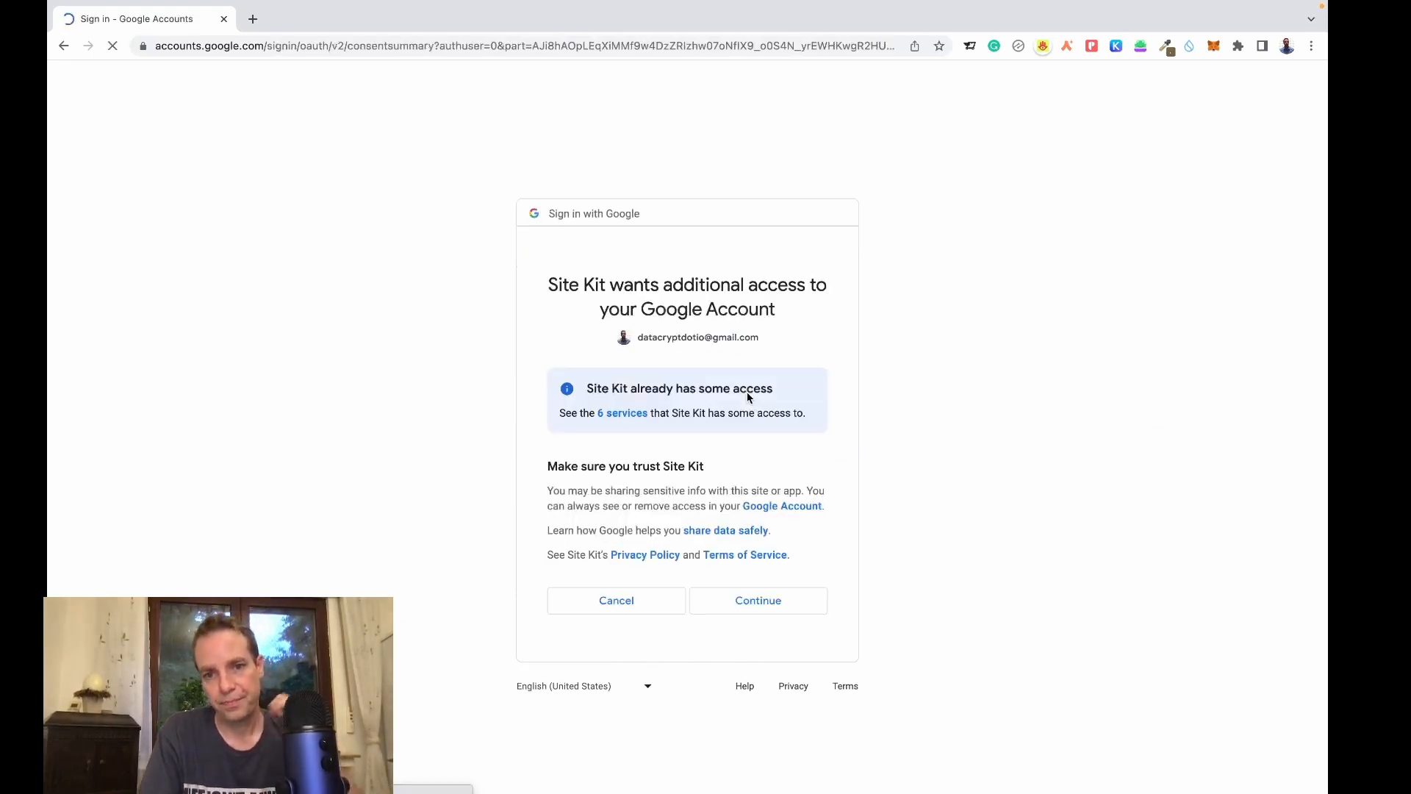
{"action": "left_click", "coordinate": [753, 603]}
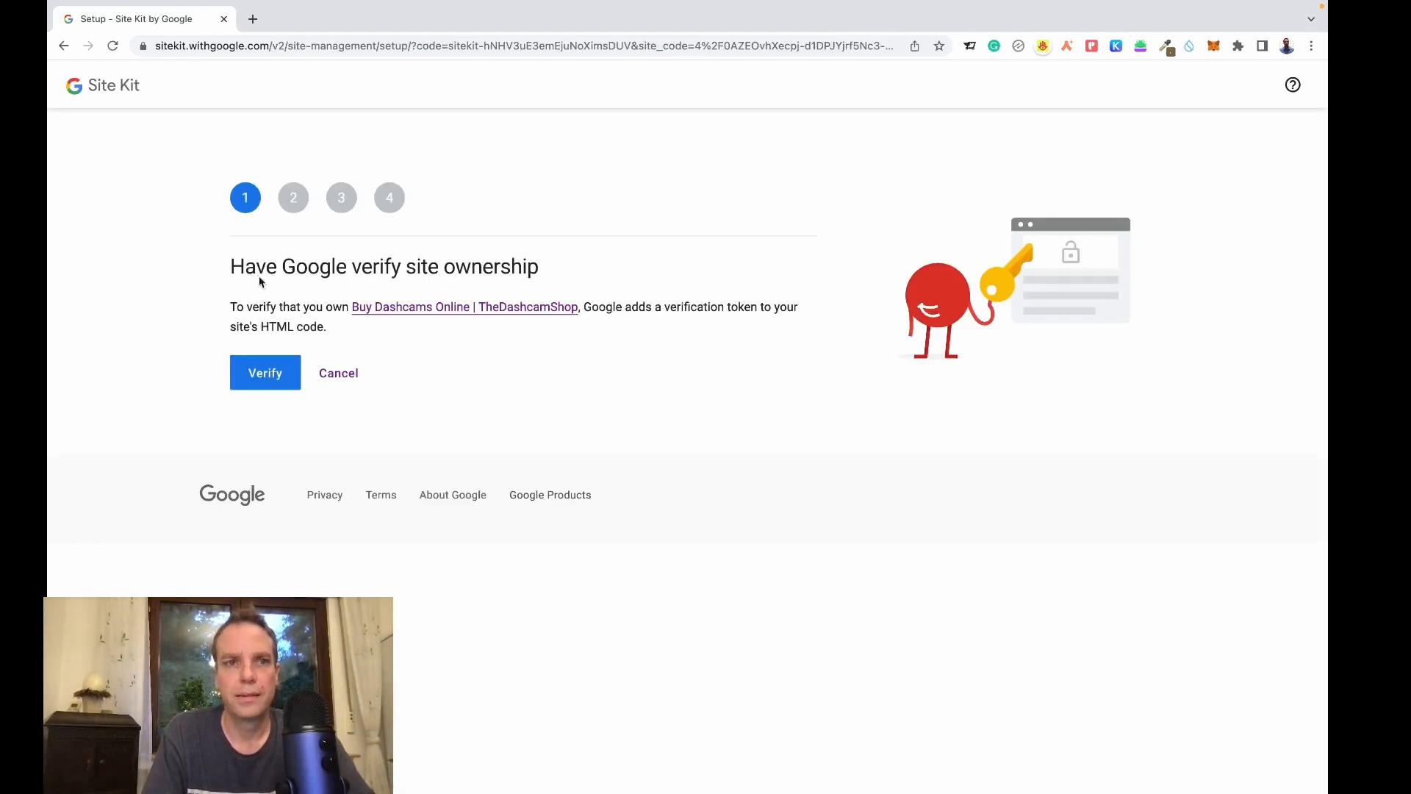
Complete Site Kit's setup stages for site ownership verification, dashboard metrics and Search Console
{"action": "left_click", "coordinate": [251, 384]}
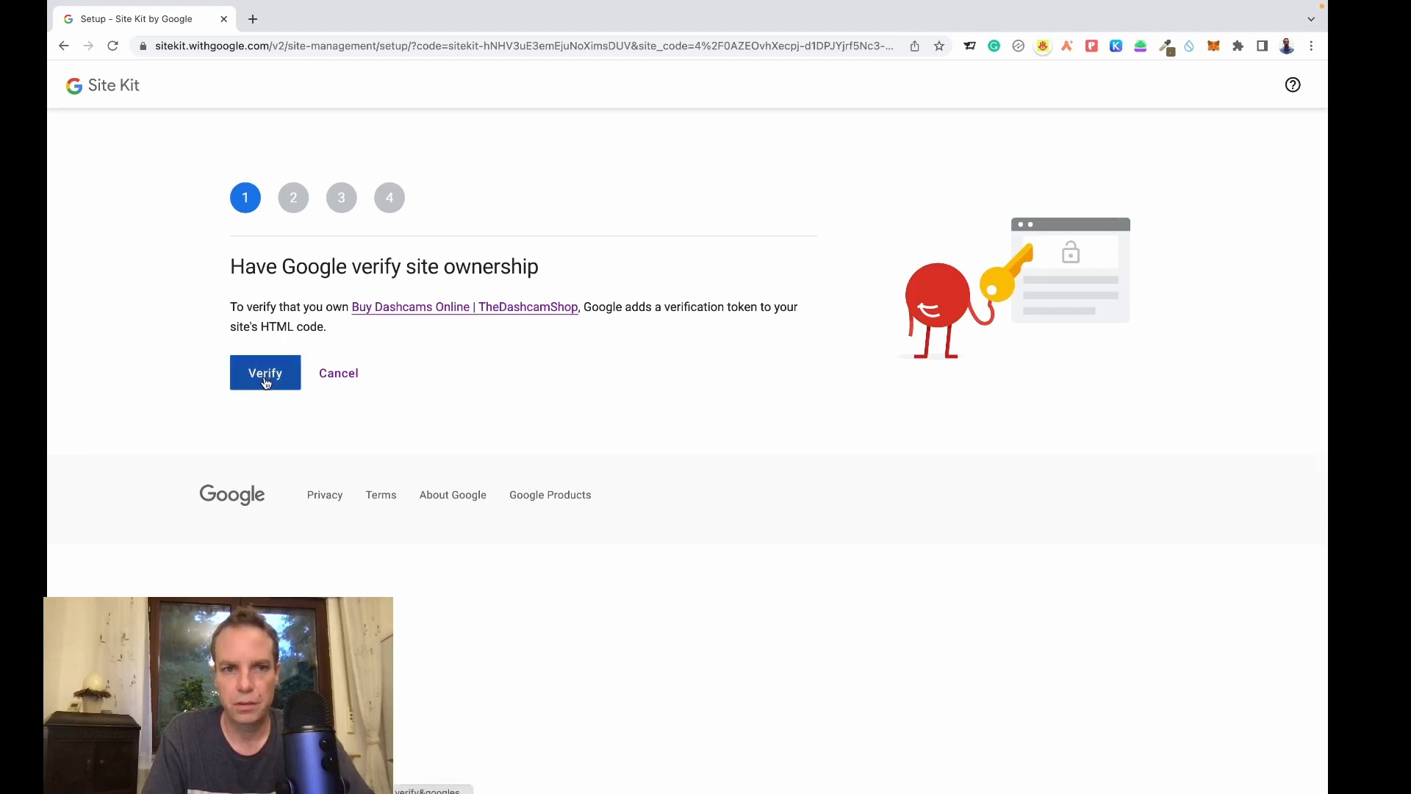
{"action": "left_click", "coordinate": [266, 383]}
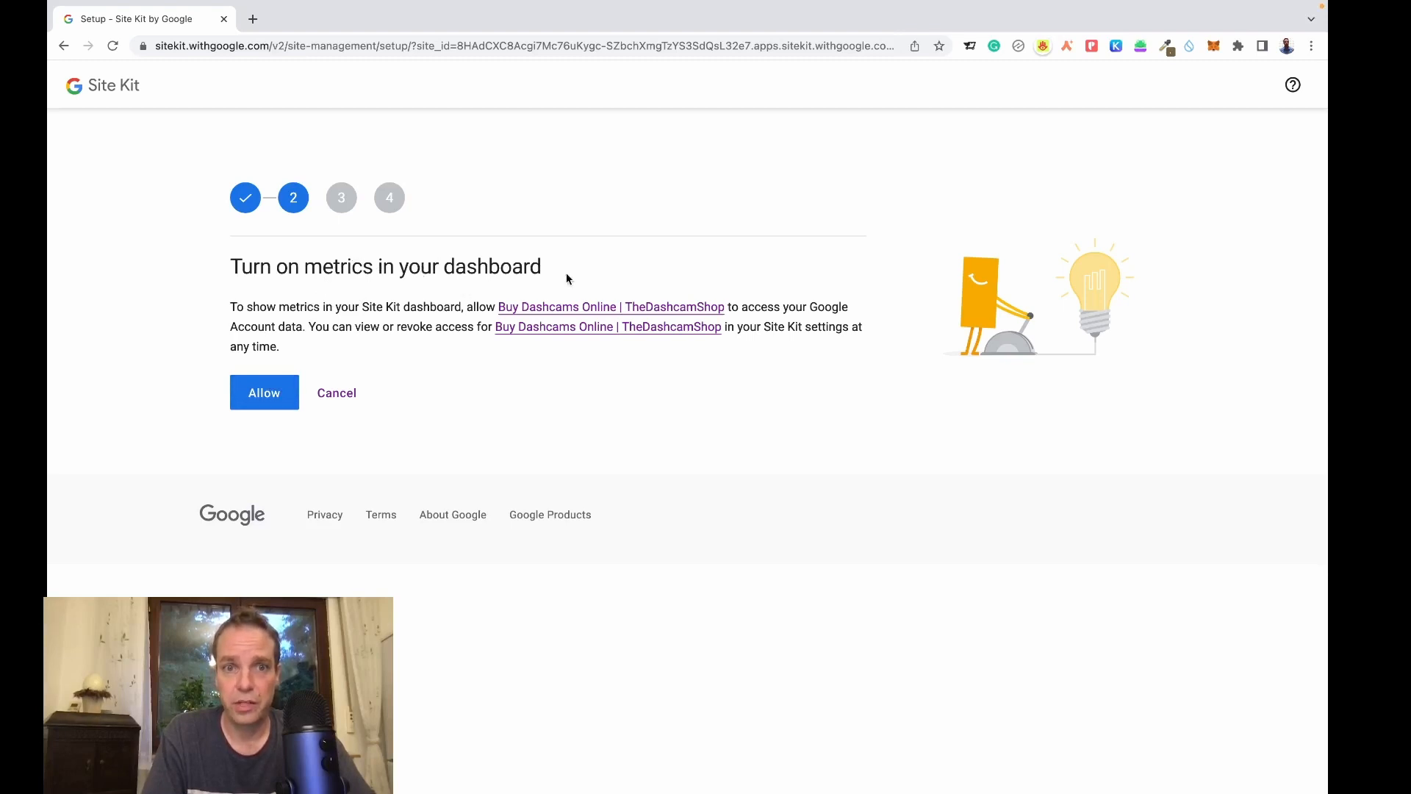
{"action": "left_click", "coordinate": [256, 404]}
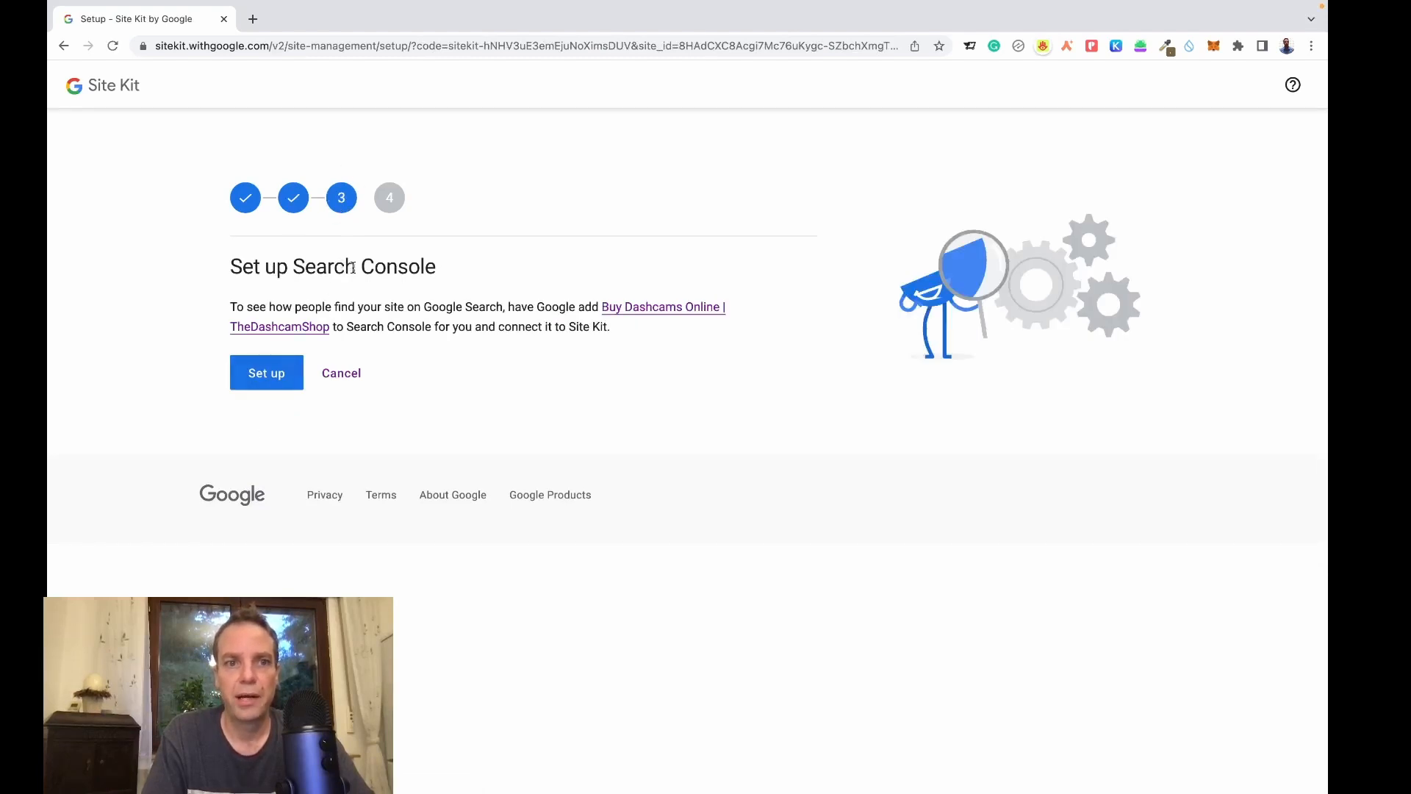
{"action": "left_click", "coordinate": [272, 376]}
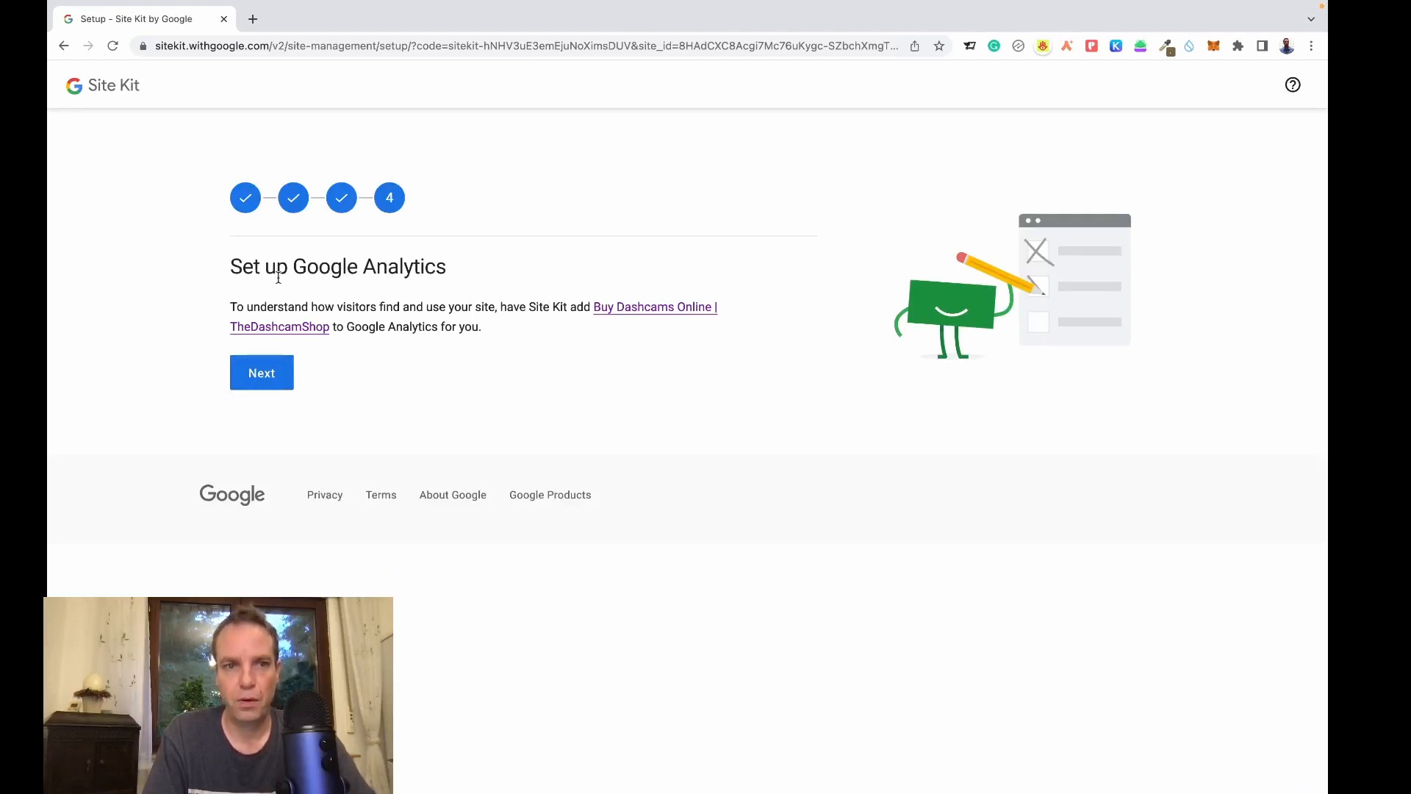
Proceed to the Google Analytics setup and choose to set up a new account instead of an existing one
{"action": "left_click", "coordinate": [261, 381]}
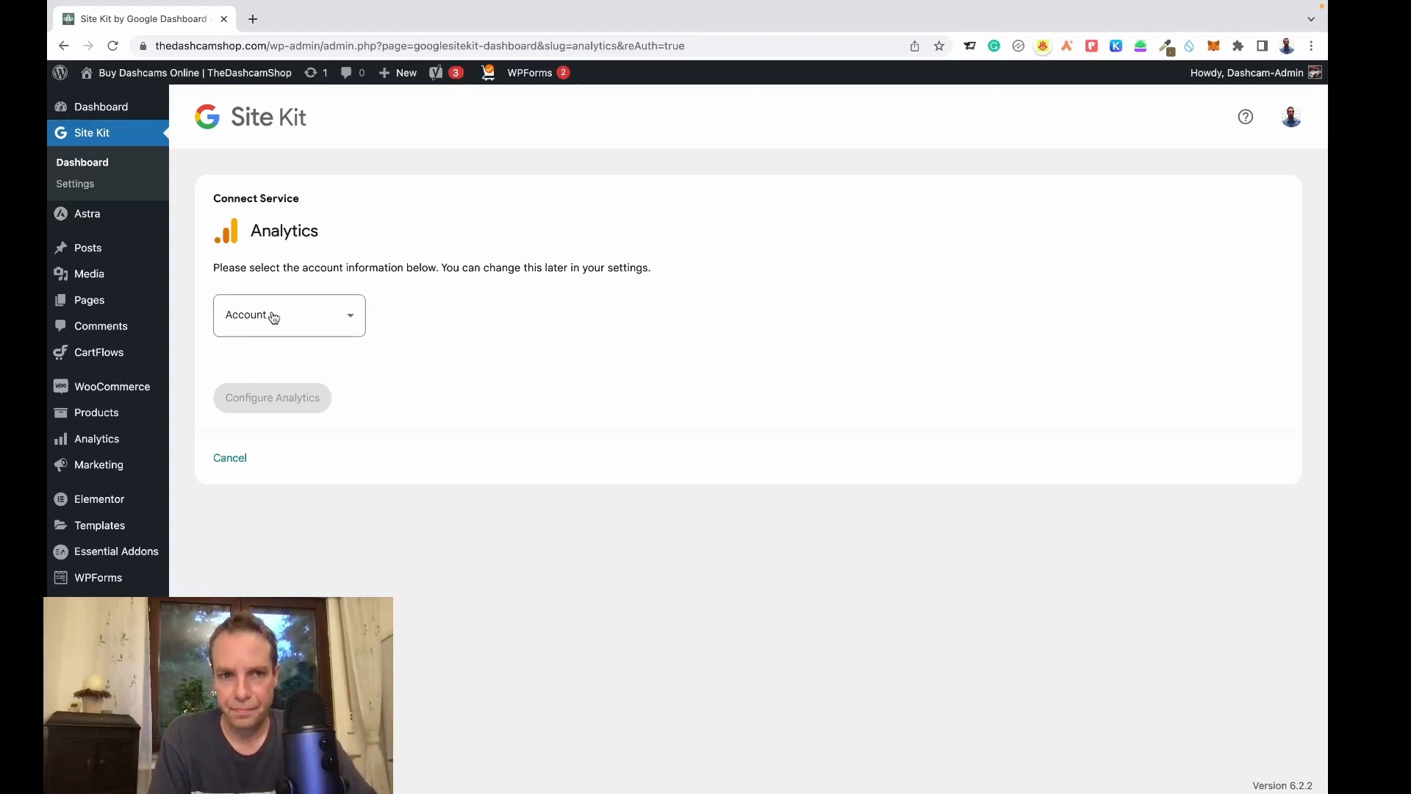
{"action": "left_click", "coordinate": [341, 323]}
{"action": "scroll", "coordinate": [382, 401], "scroll_direction": "down", "scroll_amount": 20}
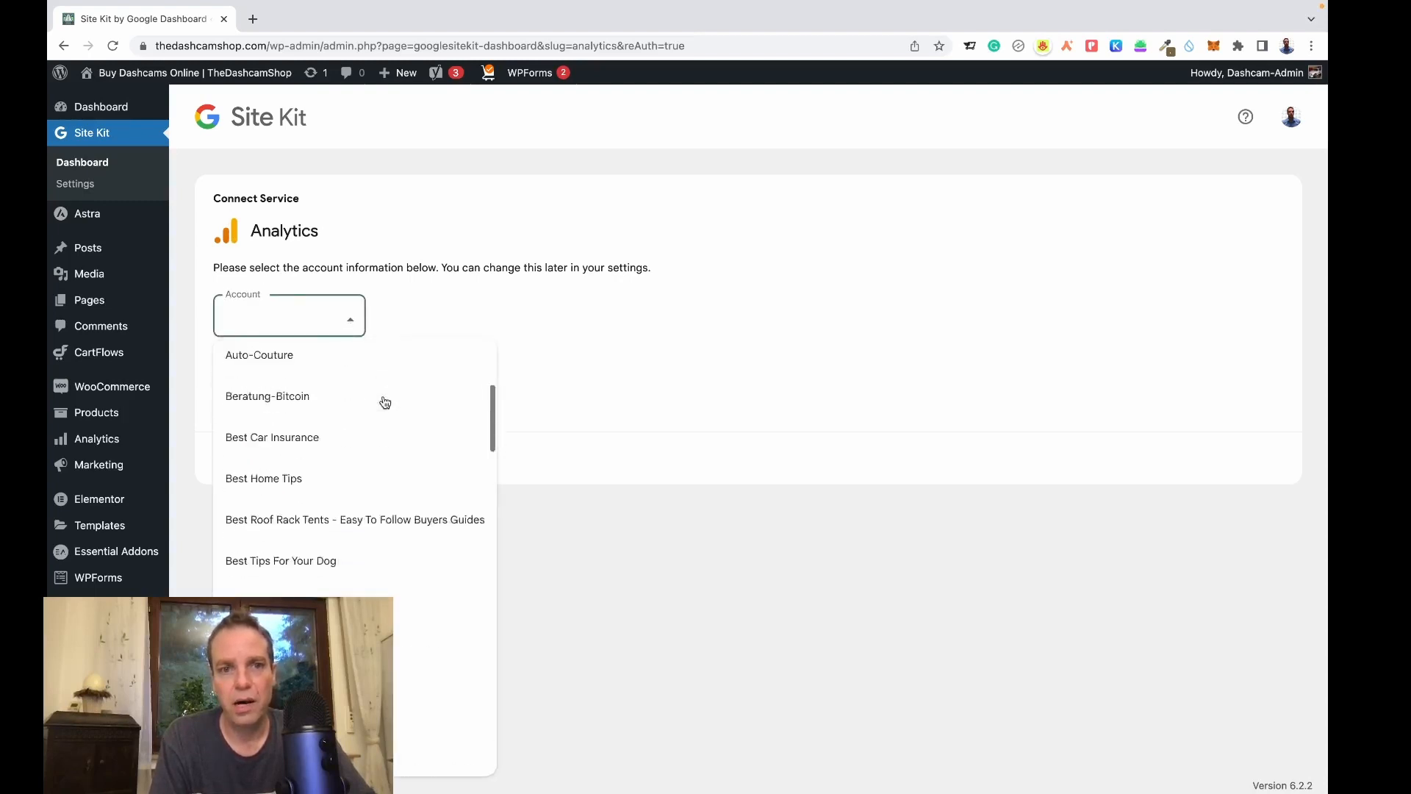
{"action": "scroll", "coordinate": [385, 402], "scroll_direction": "down", "scroll_amount": 5}
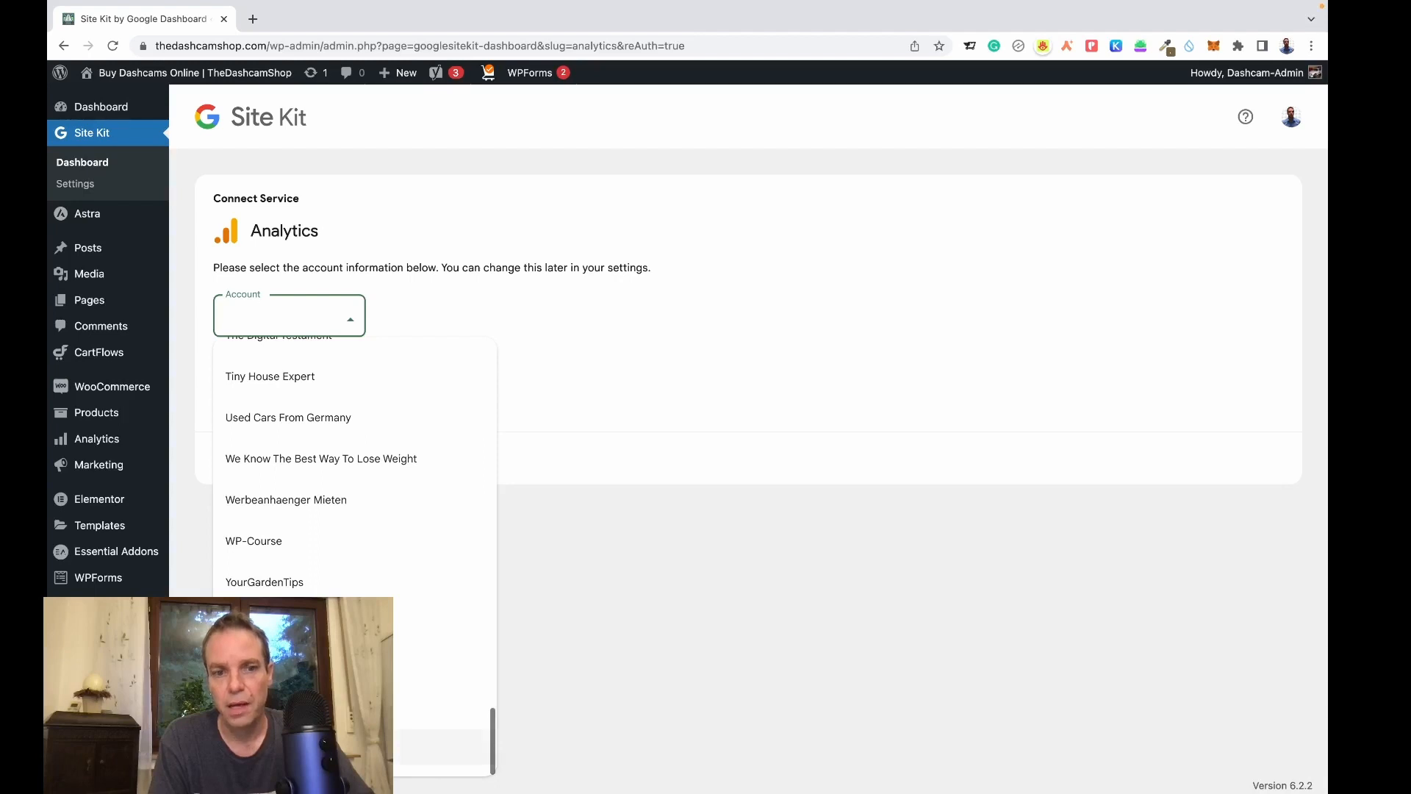
{"action": "left_click", "coordinate": [331, 746]}
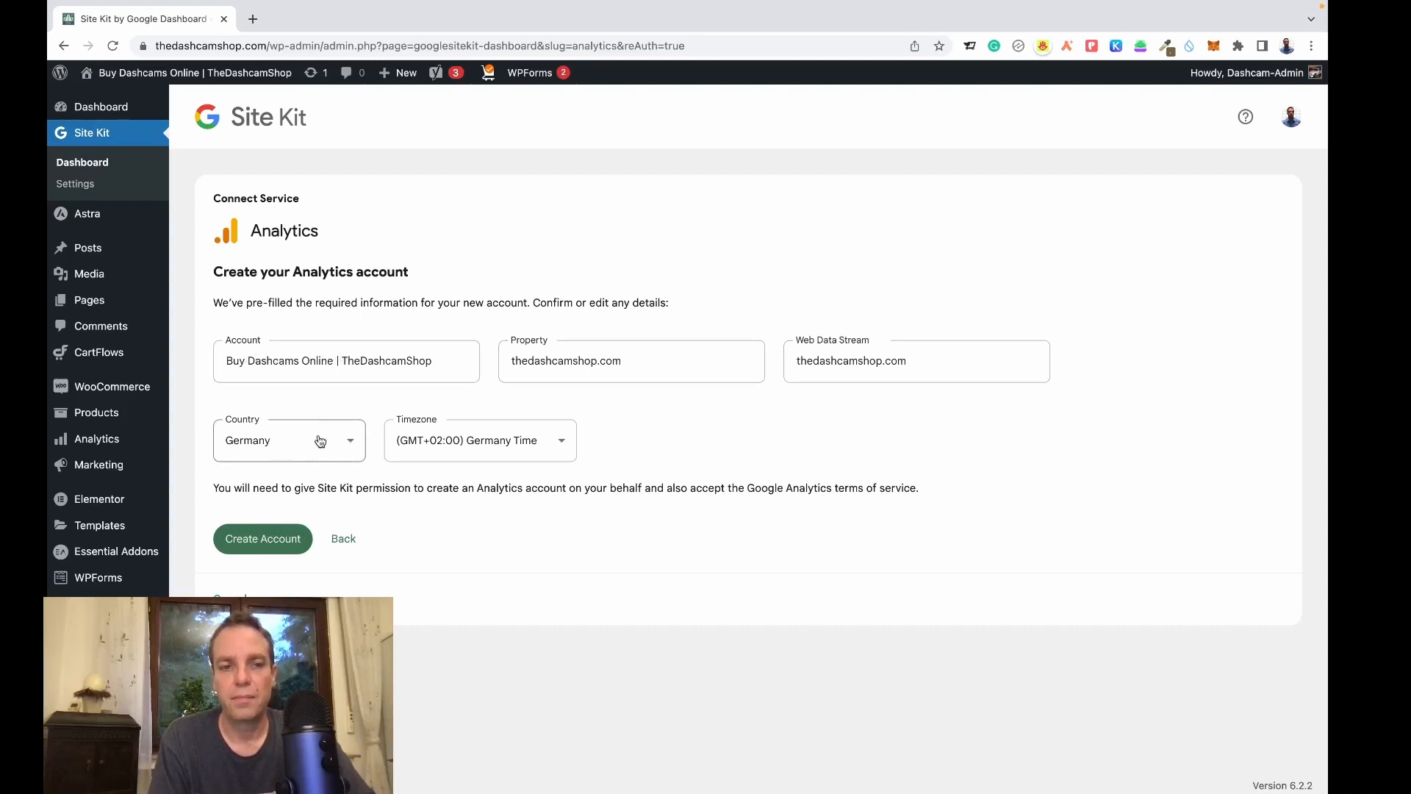
Submit the new Analytics account with its pre-filled details and authorize Site Kit with the listed Google account
{"action": "left_click", "coordinate": [272, 548]}
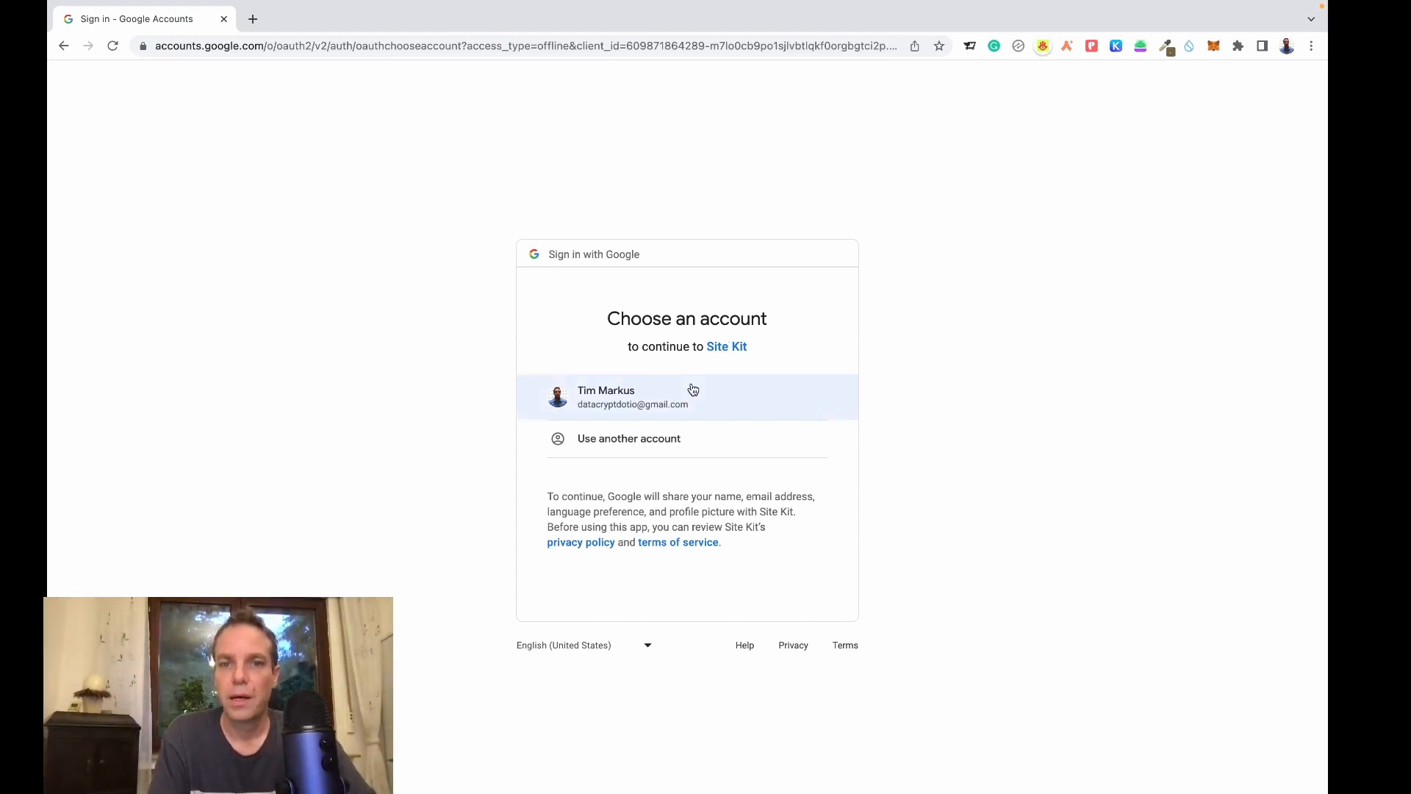
{"action": "left_click", "coordinate": [721, 397]}
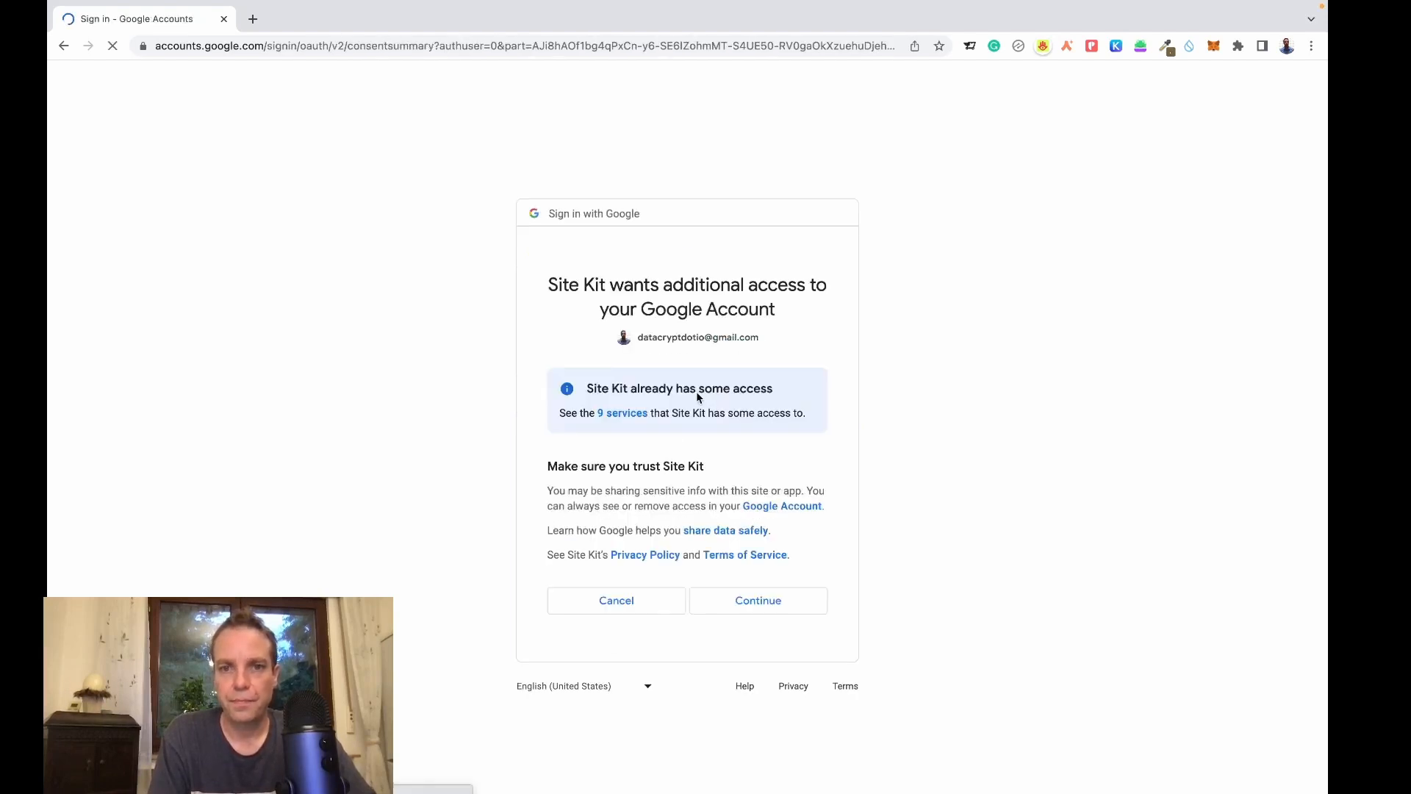
{"action": "left_click", "coordinate": [771, 612]}
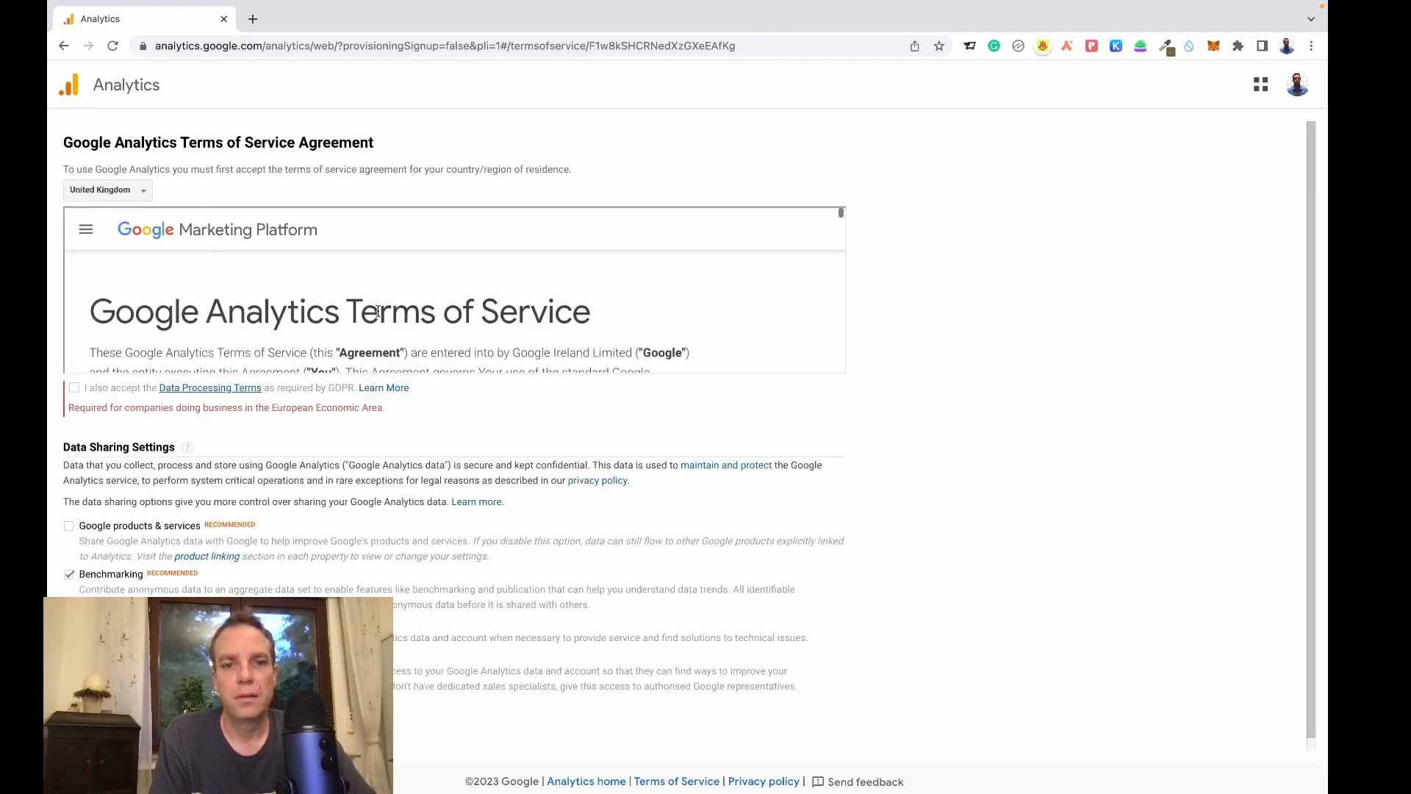
Accept the GDPR Data Processing Terms and enable Google products & services data sharing, including its Measurement Controller-Controller Data Protection Terms
{"action": "left_click", "coordinate": [73, 388]}
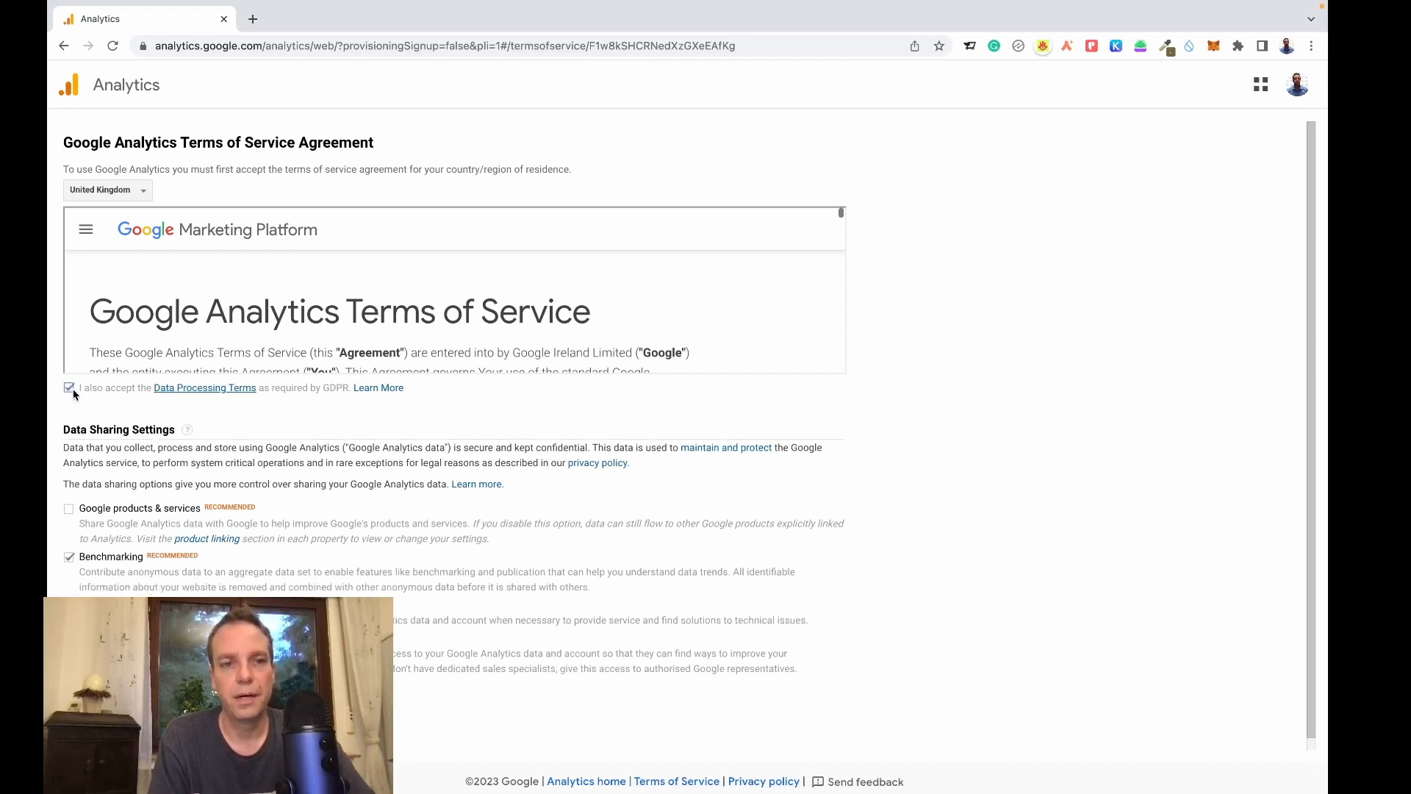
{"action": "scroll", "coordinate": [209, 397], "scroll_direction": "down", "scroll_amount": 1}
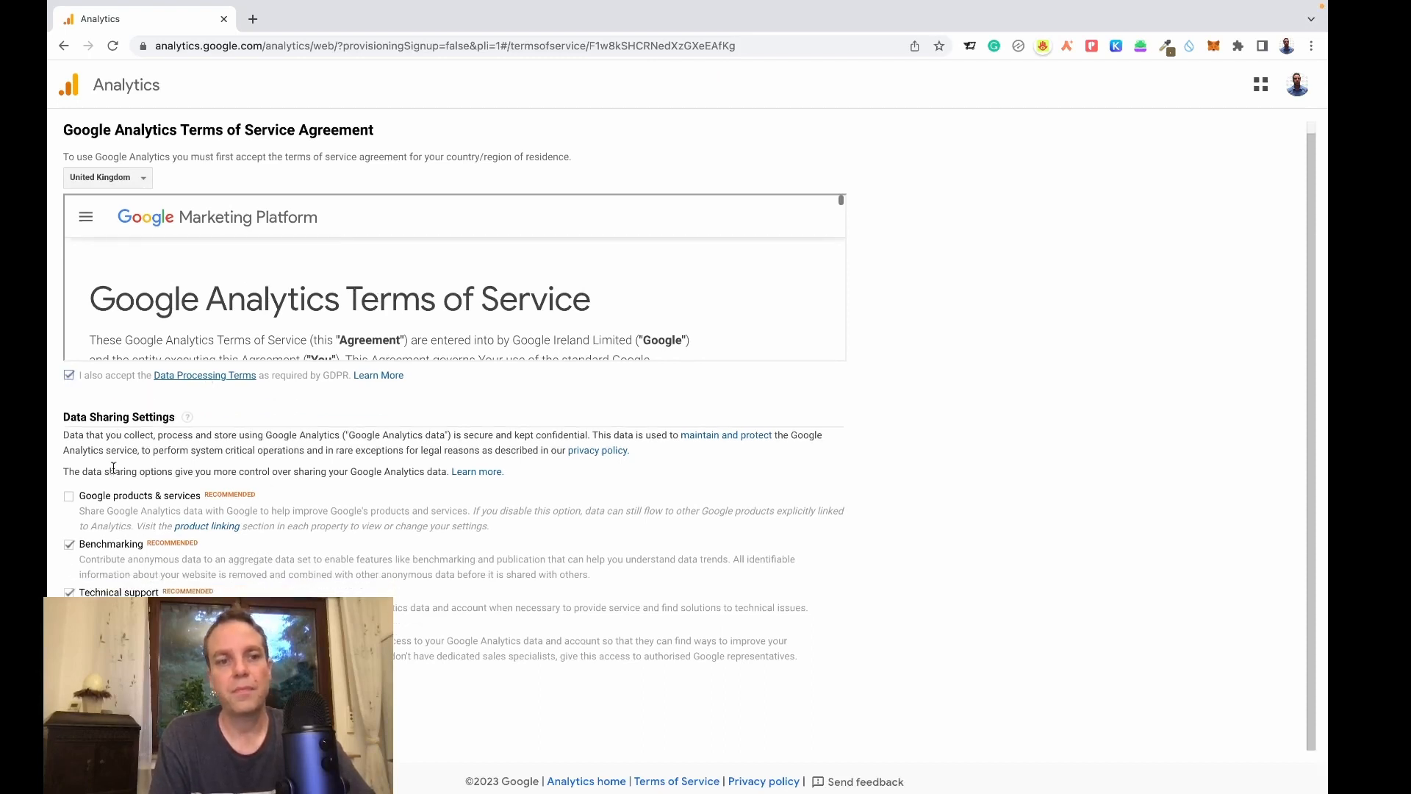
{"action": "left_click", "coordinate": [68, 496]}
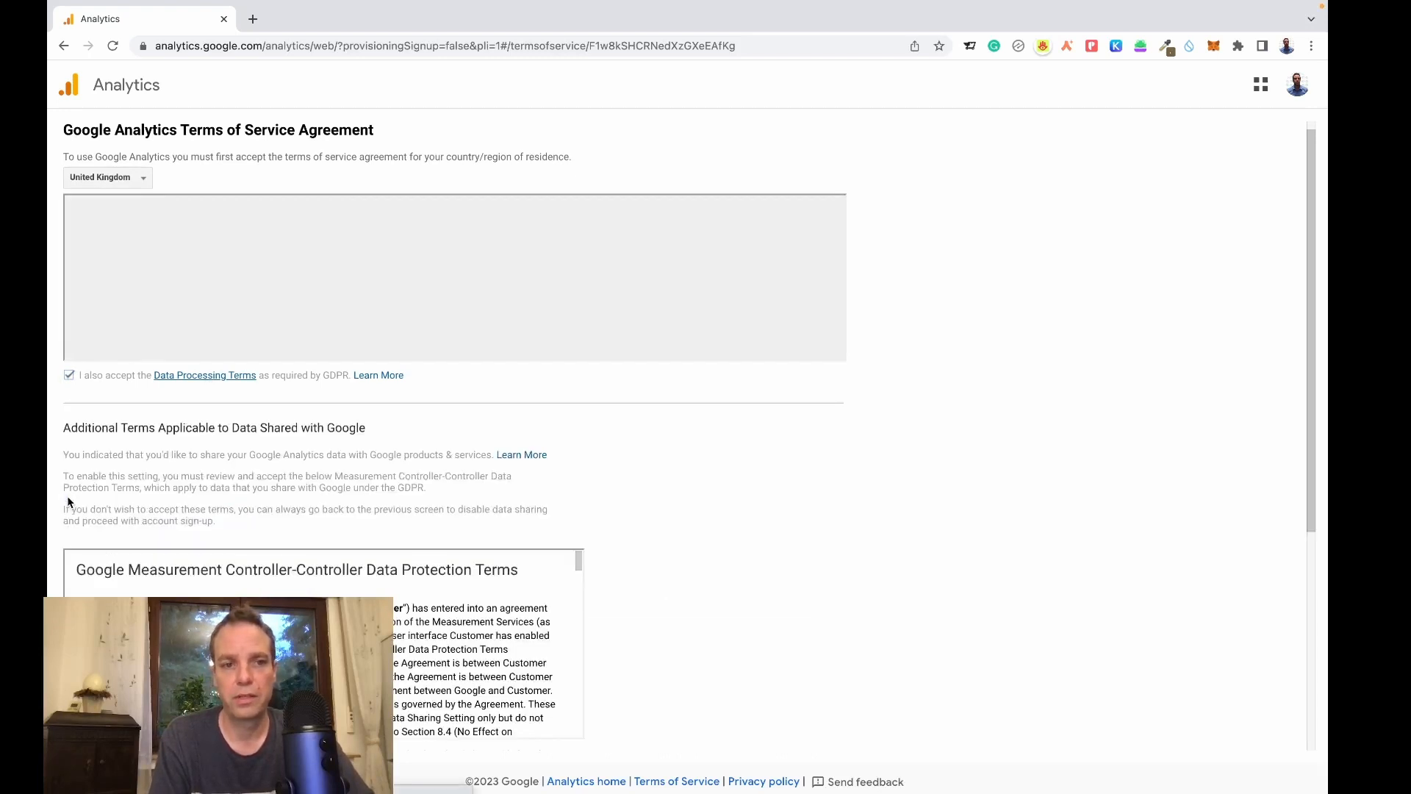
{"action": "scroll", "coordinate": [636, 419], "scroll_direction": "down", "scroll_amount": 4}
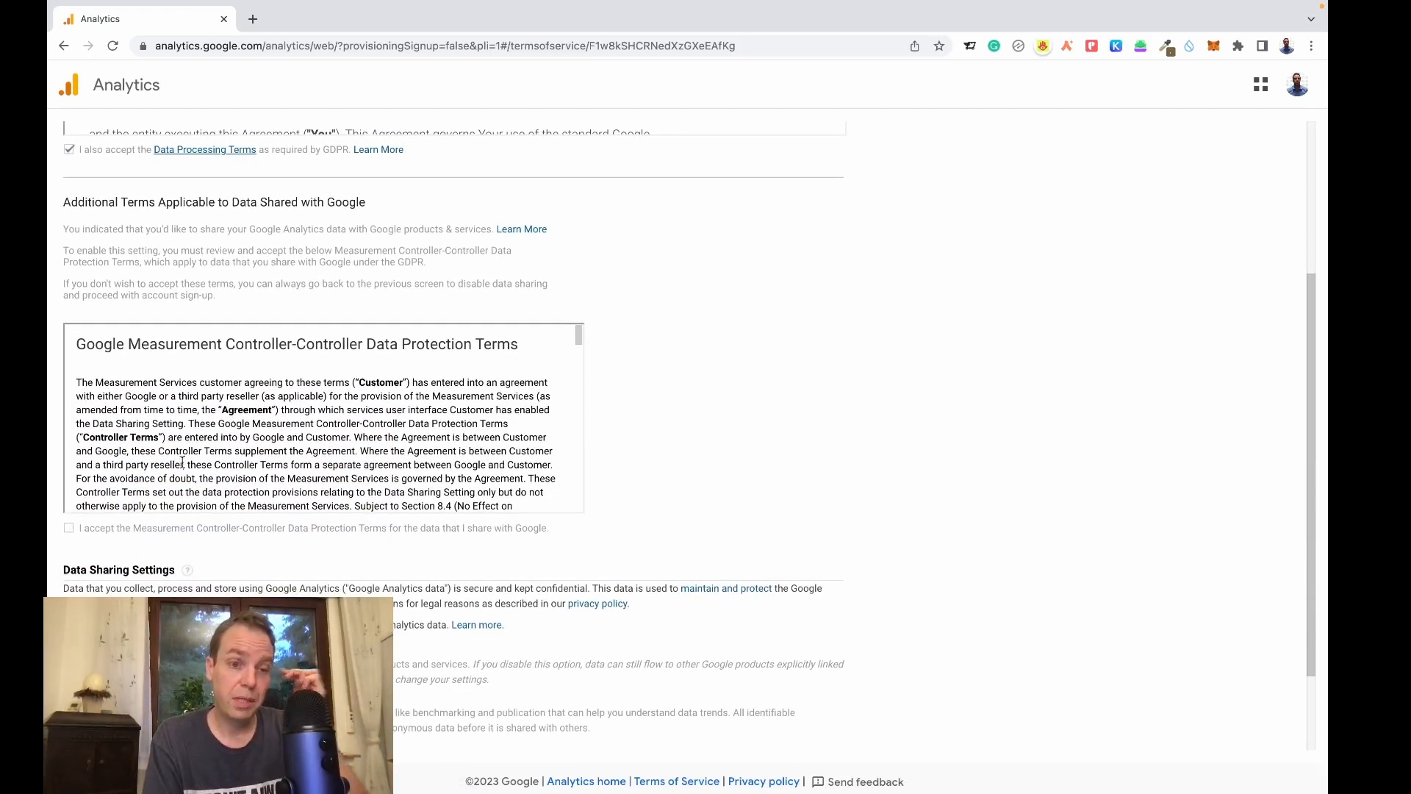
{"action": "left_click", "coordinate": [68, 528]}
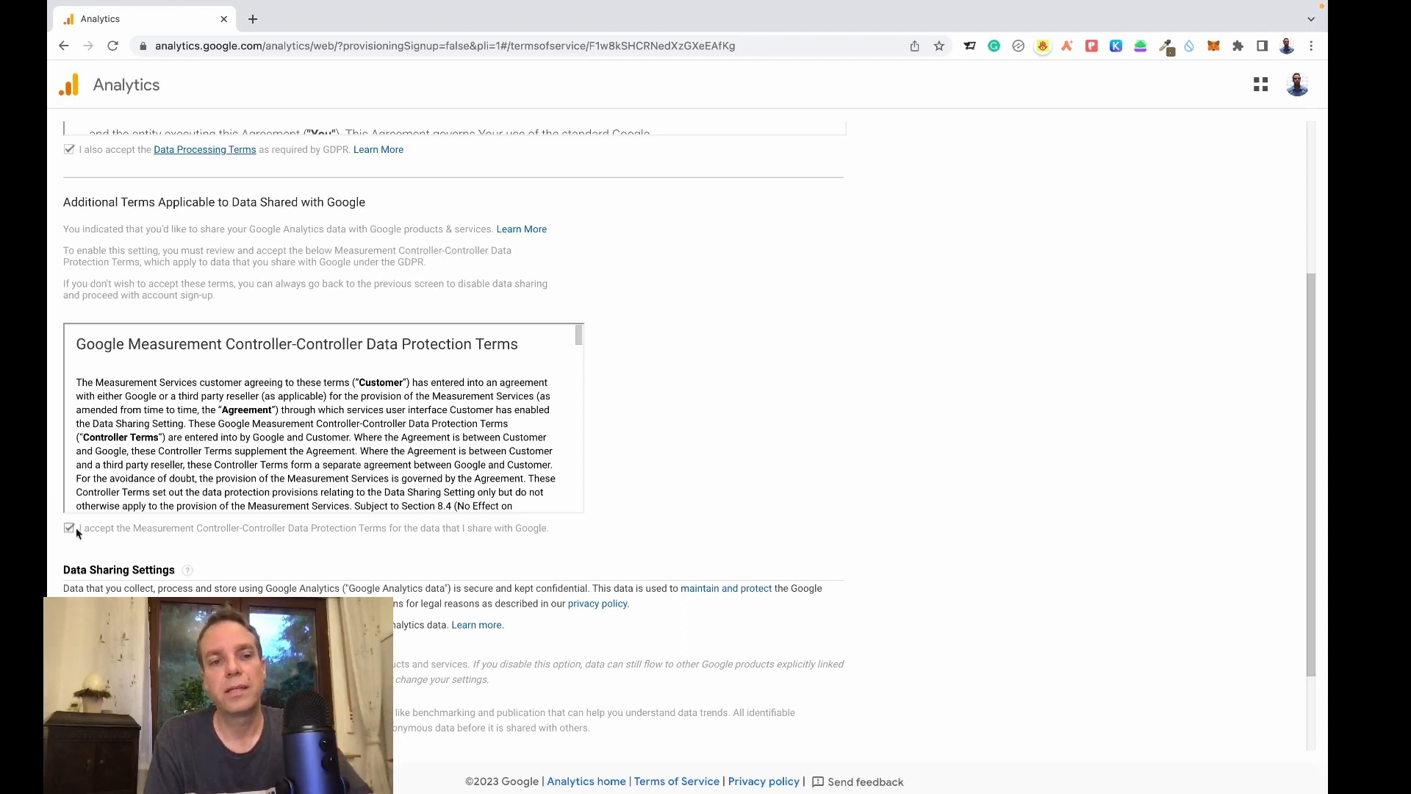
Submit the accepted Analytics terms and continue to the Site Kit dashboard
{"action": "scroll", "coordinate": [570, 475], "scroll_direction": "down", "scroll_amount": 3}
{"action": "scroll", "coordinate": [716, 434], "scroll_direction": "down", "scroll_amount": 2}
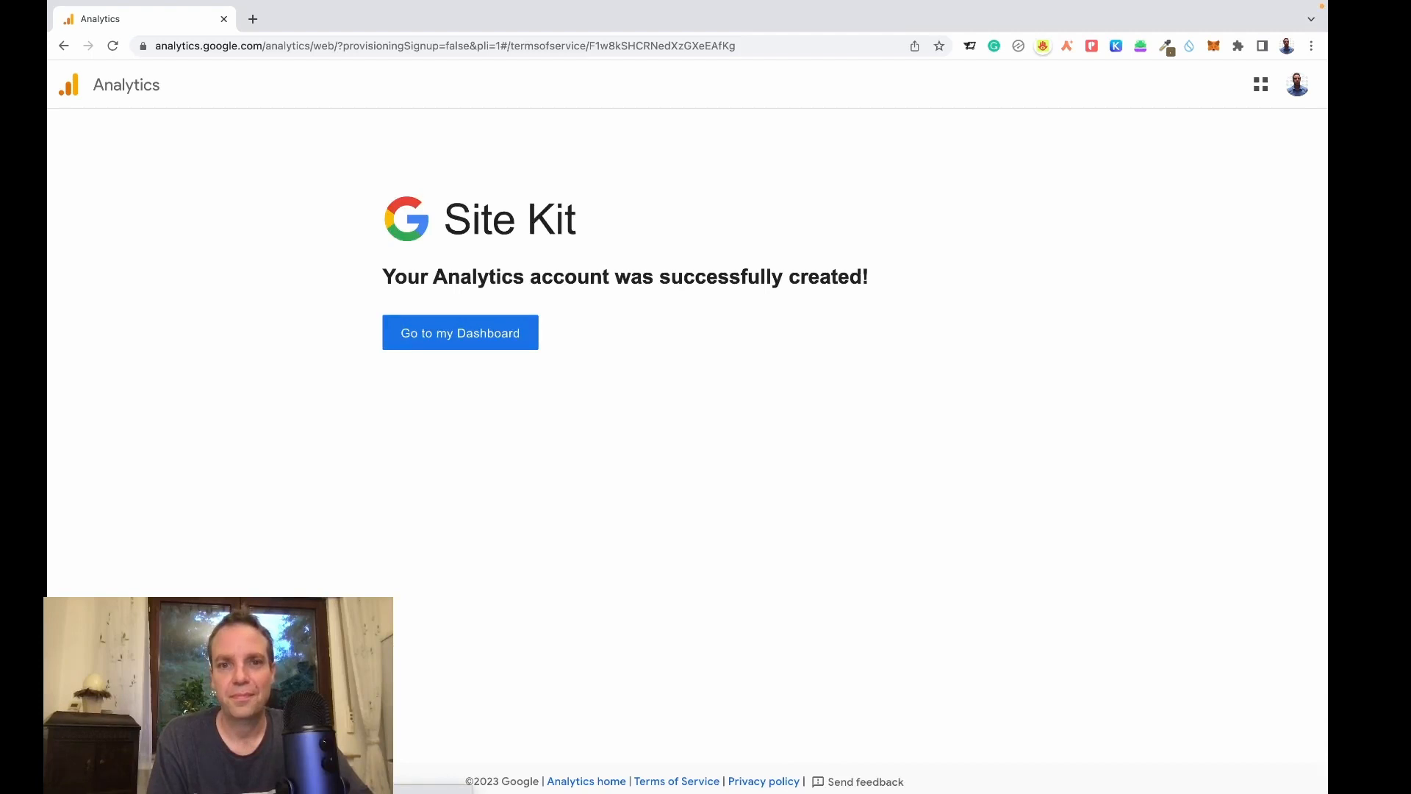
{"action": "left_click", "coordinate": [446, 342]}
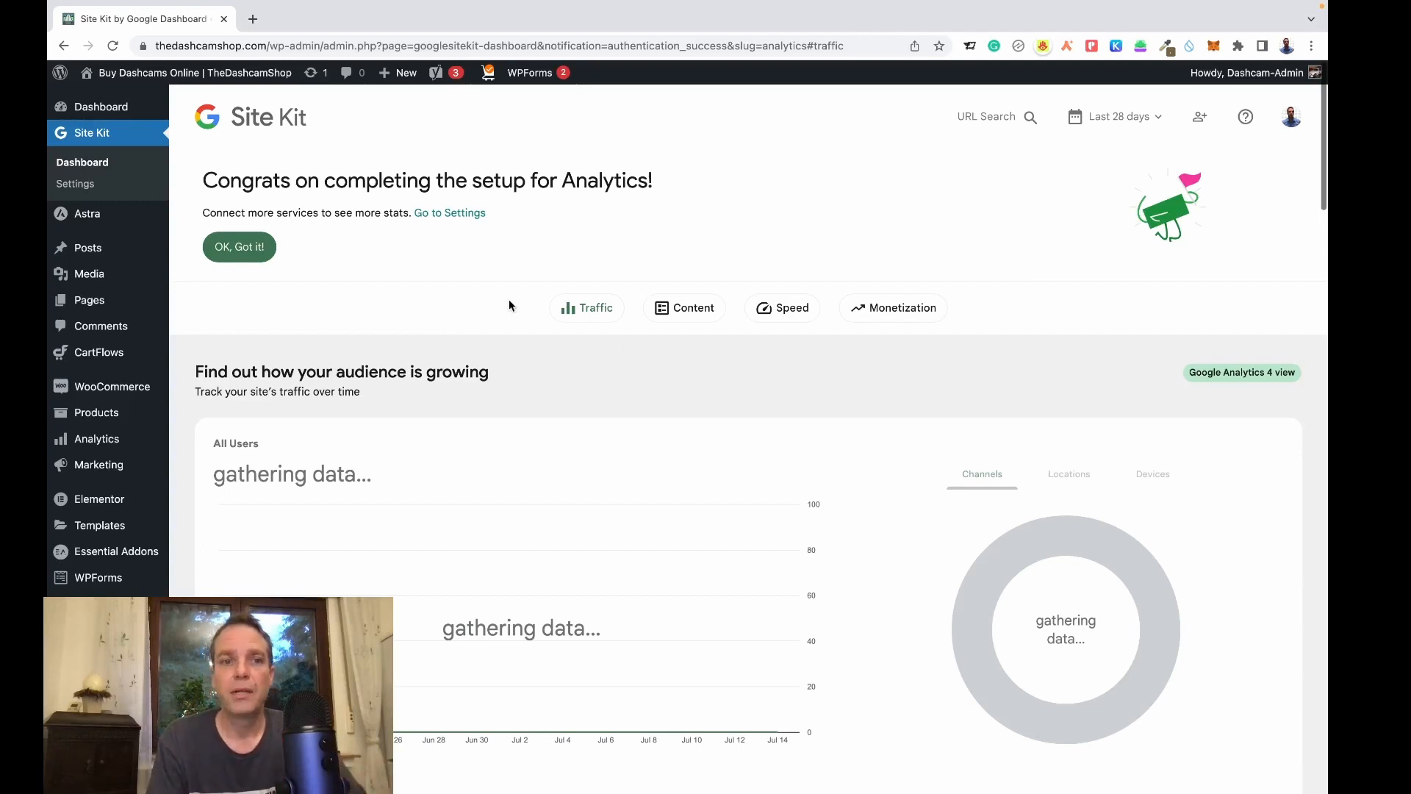
Review the Site Kit dashboard's audience traffic, search traffic over the last 28 days, top search queries and top content sections
{"action": "scroll", "coordinate": [669, 412], "scroll_direction": "down", "scroll_amount": 3}
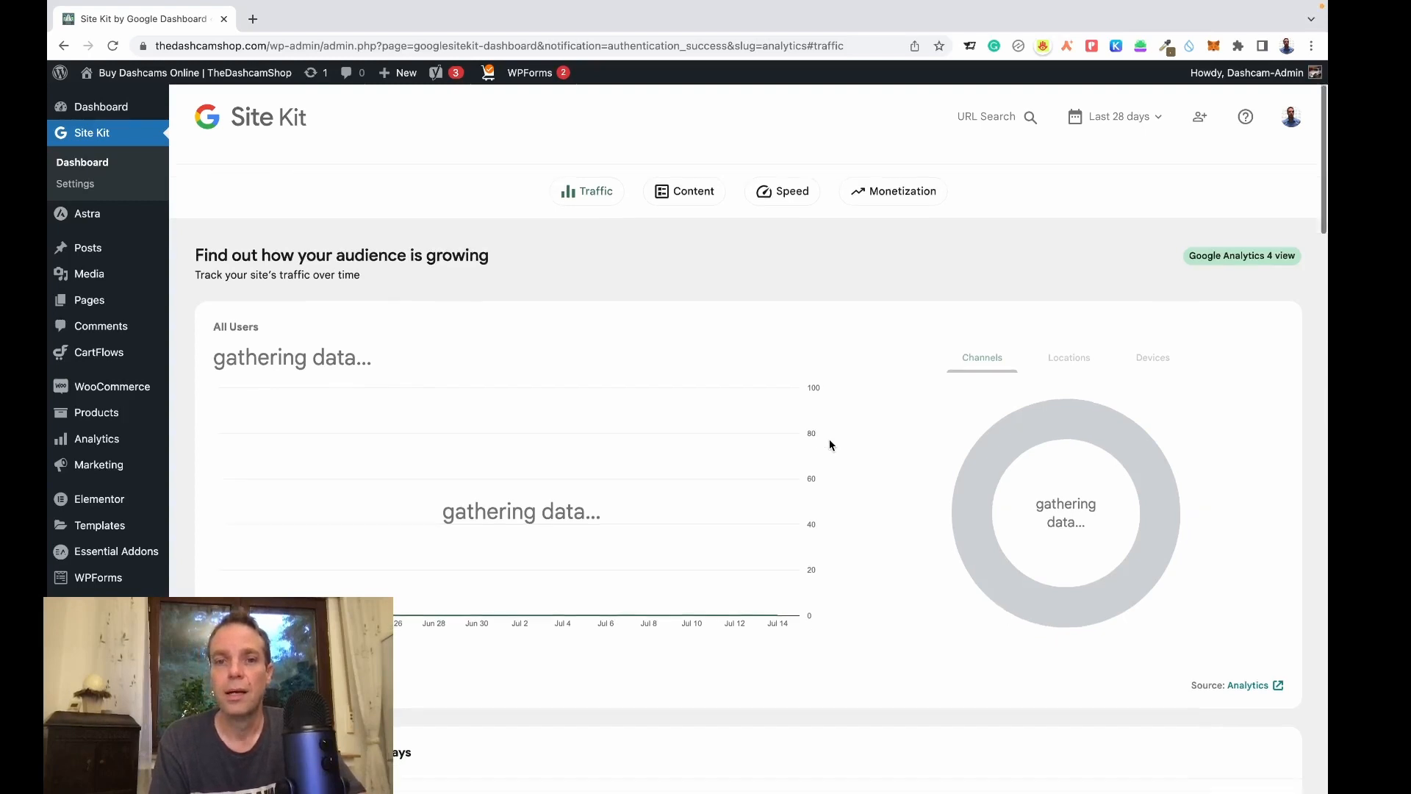
{"action": "scroll", "coordinate": [831, 444], "scroll_direction": "down", "scroll_amount": 3}
{"action": "scroll", "coordinate": [830, 441], "scroll_direction": "down", "scroll_amount": 4}
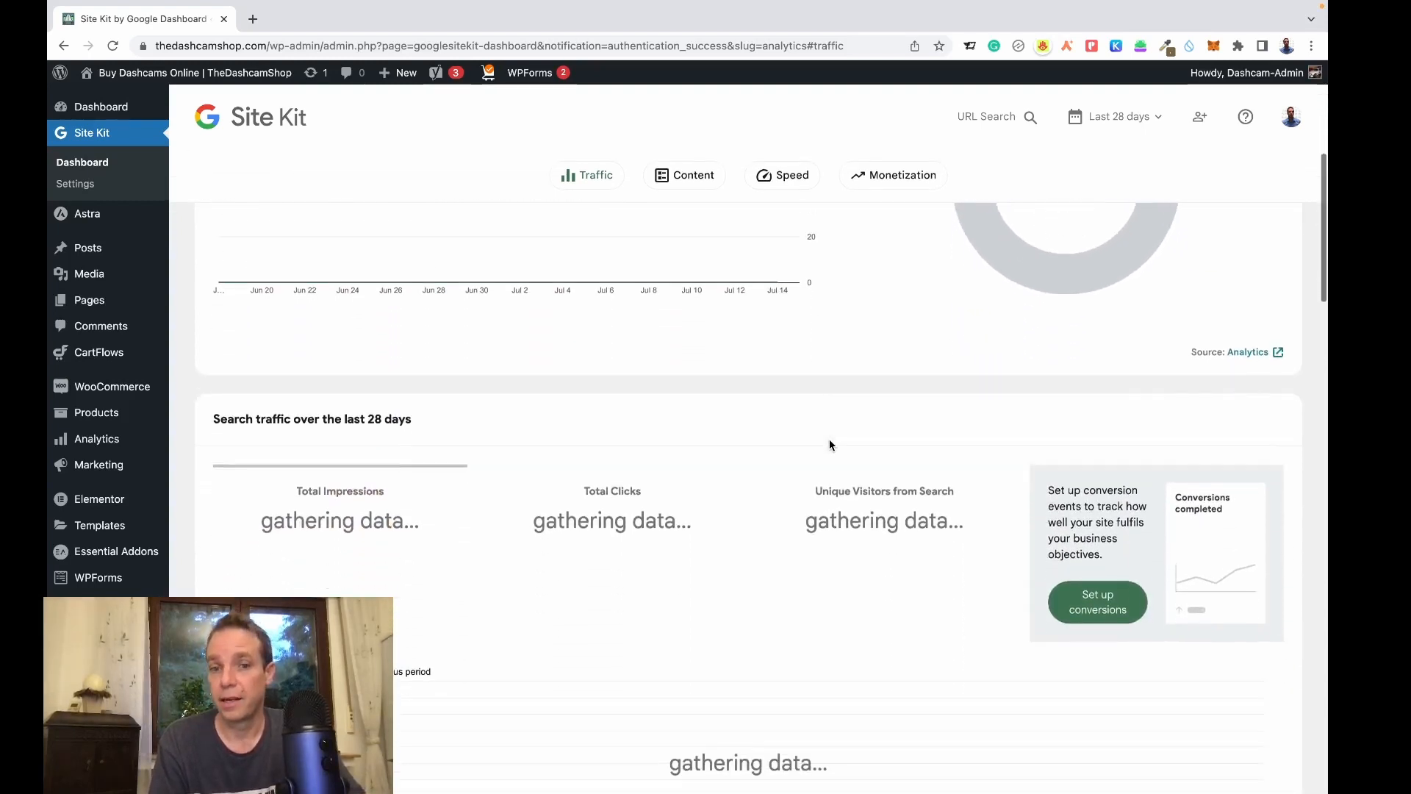
{"action": "scroll", "coordinate": [830, 443], "scroll_direction": "up", "scroll_amount": 5}
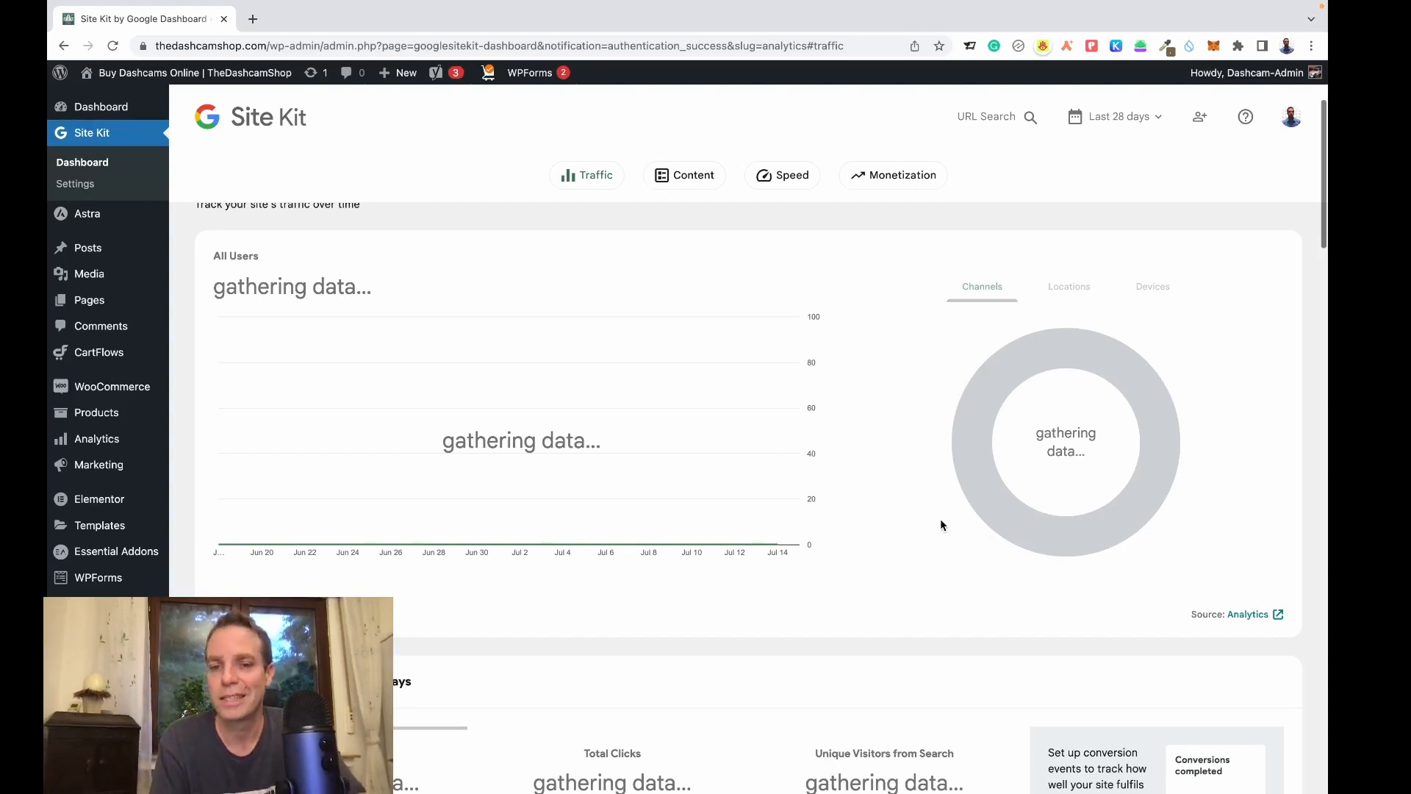
{"action": "scroll", "coordinate": [933, 519], "scroll_direction": "down", "scroll_amount": 3}
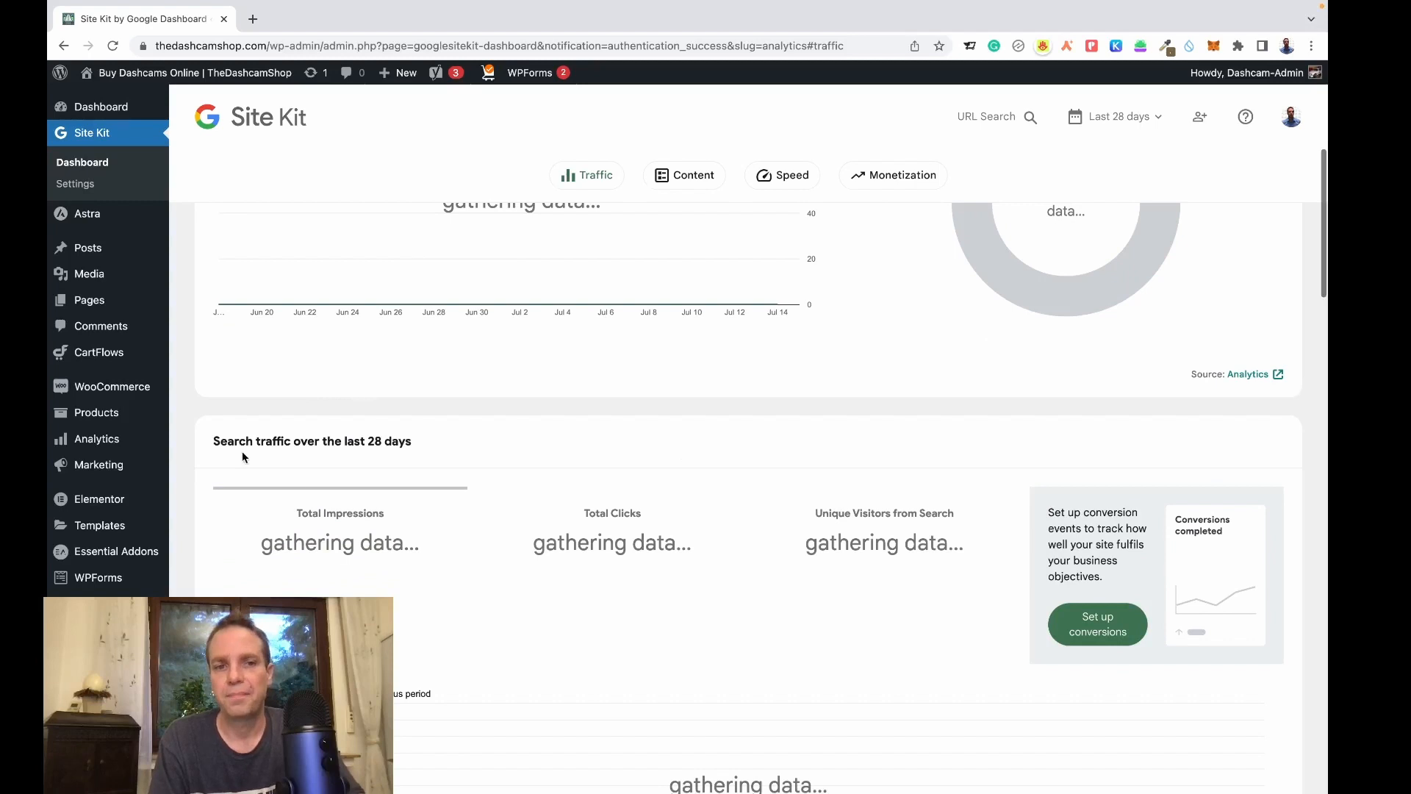
{"action": "scroll", "coordinate": [544, 452], "scroll_direction": "down", "scroll_amount": 2}
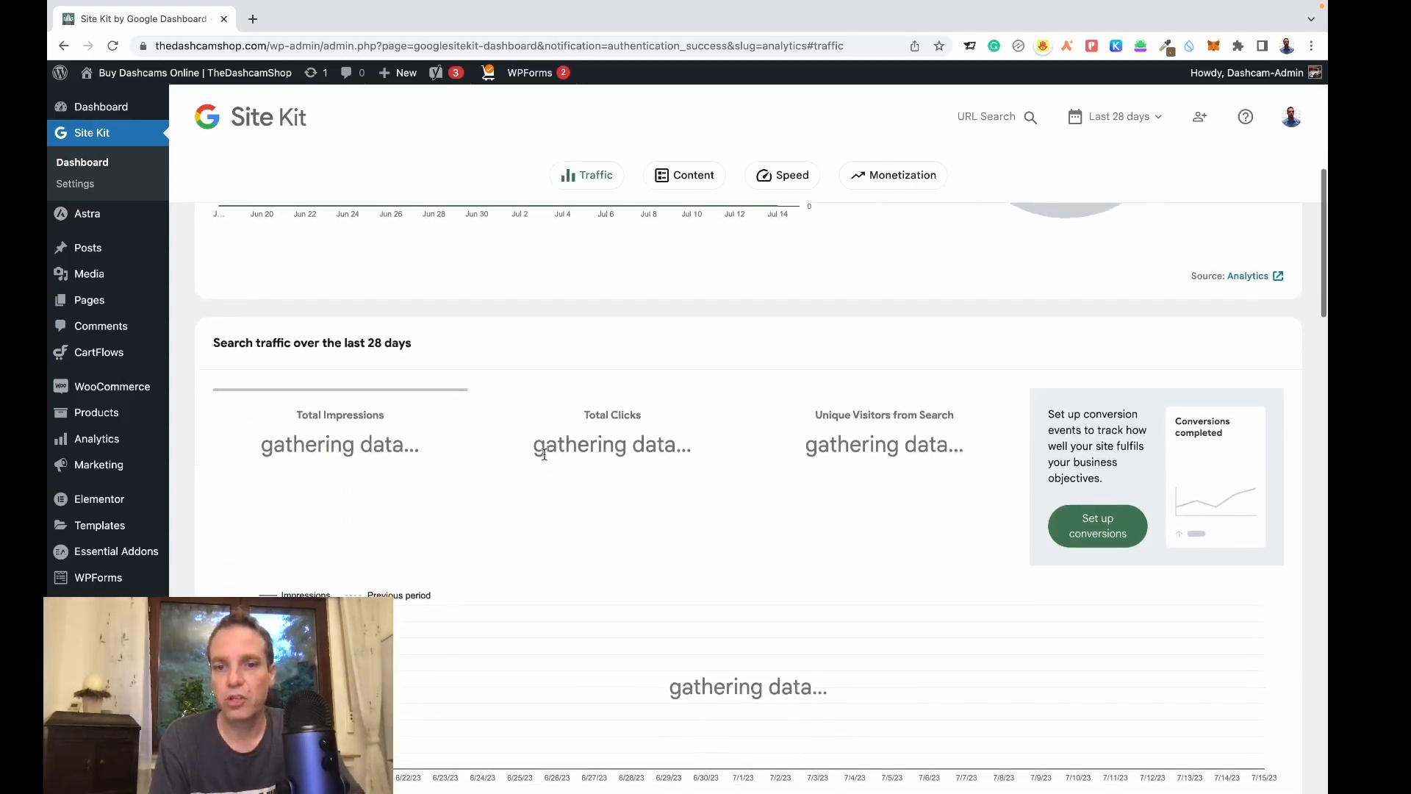
{"action": "scroll", "coordinate": [611, 450], "scroll_direction": "down", "scroll_amount": 2}
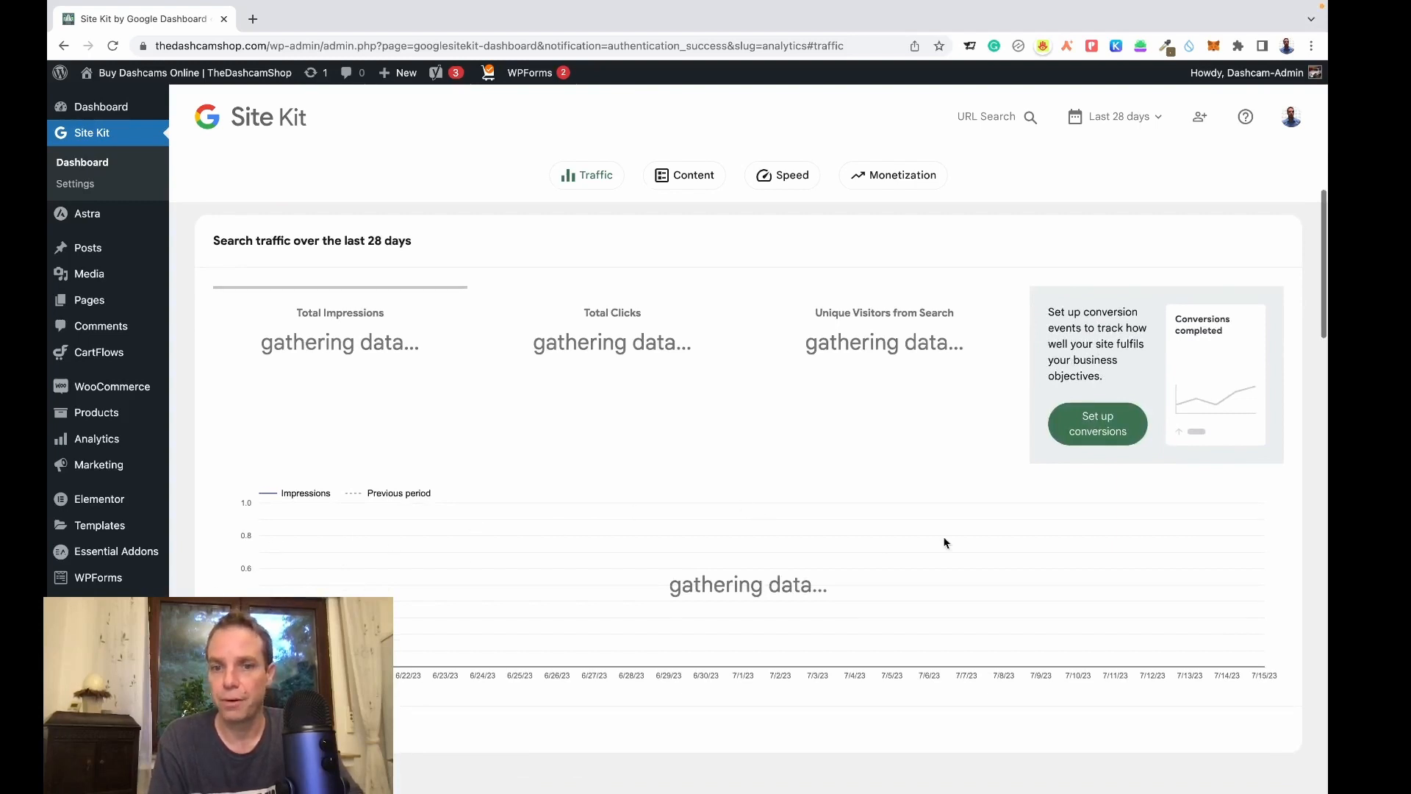
{"action": "scroll", "coordinate": [649, 553], "scroll_direction": "down", "scroll_amount": 3}
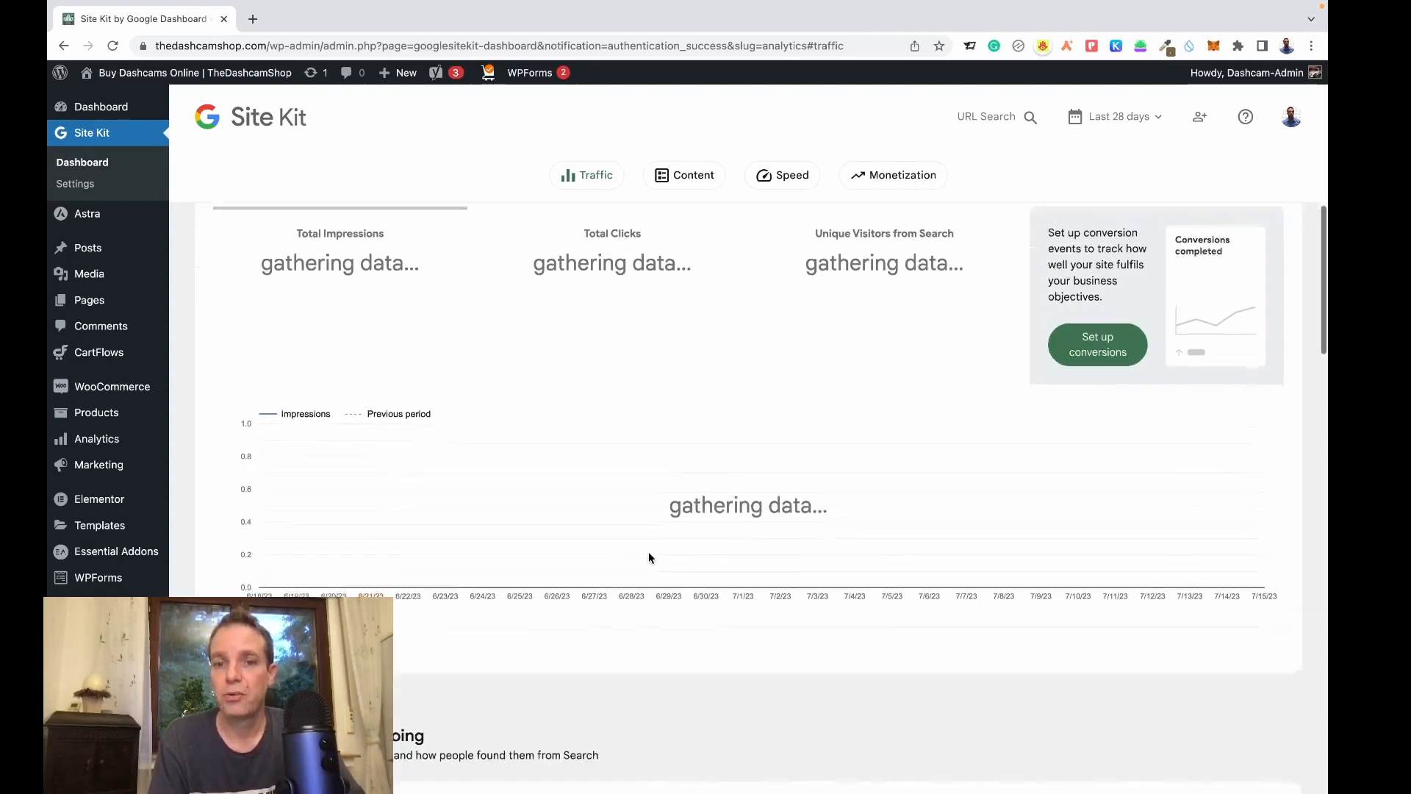
{"action": "scroll", "coordinate": [648, 556], "scroll_direction": "down", "scroll_amount": 4}
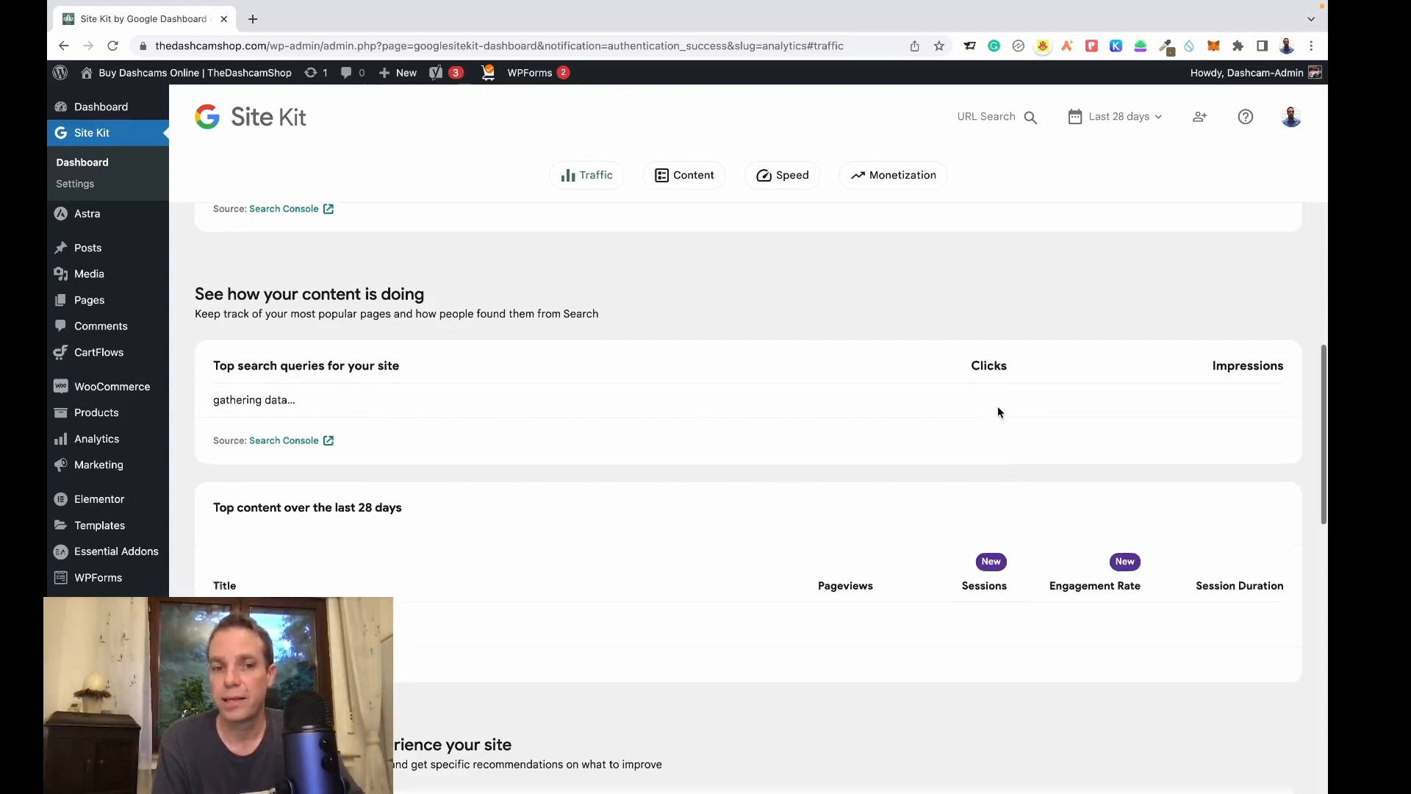
{"action": "scroll", "coordinate": [998, 406], "scroll_direction": "down", "scroll_amount": 4}
{"action": "scroll", "coordinate": [998, 409], "scroll_direction": "down", "scroll_amount": 2}
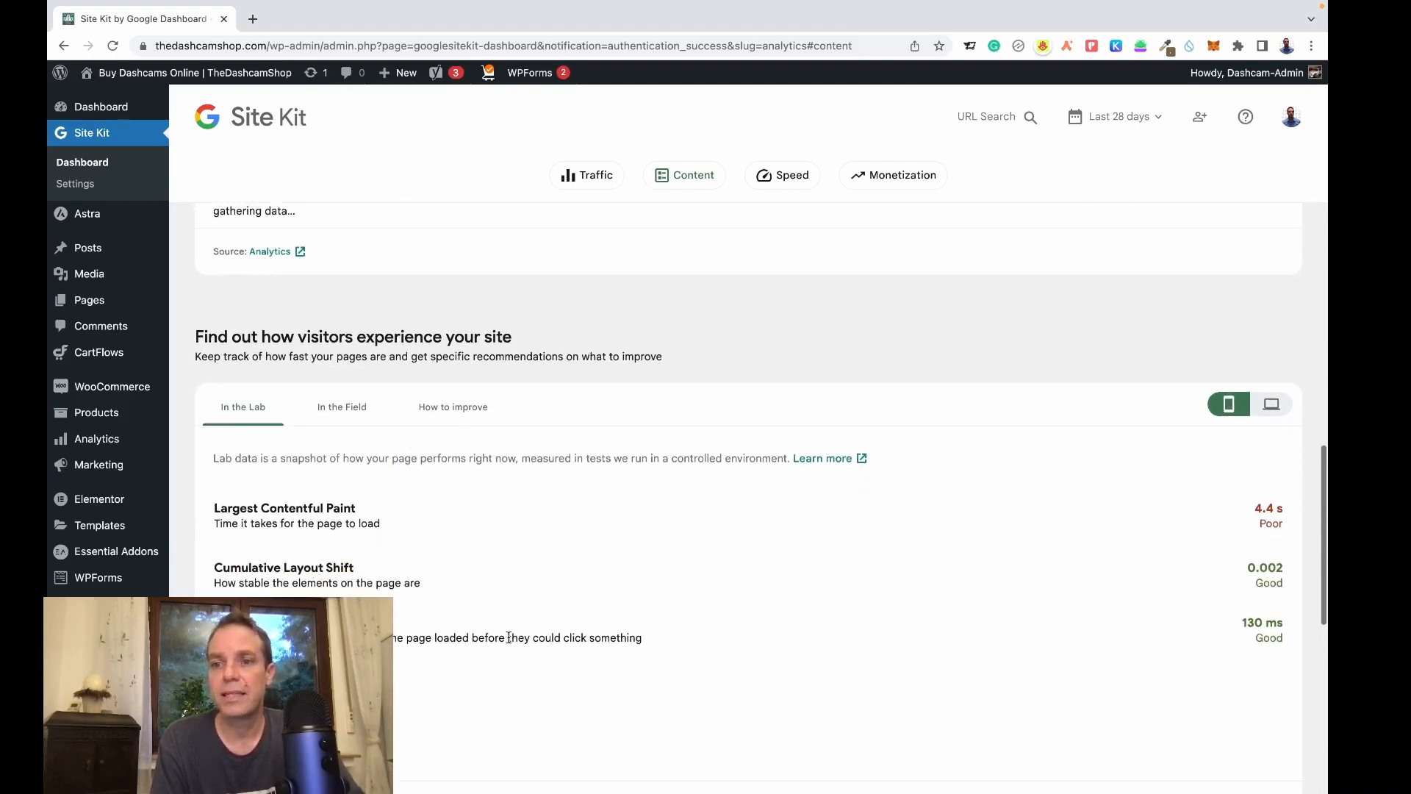
Examine the site's speed metrics for mobile and desktop, then the AdSense monetization section
{"action": "scroll", "coordinate": [582, 523], "scroll_direction": "down", "scroll_amount": 1}
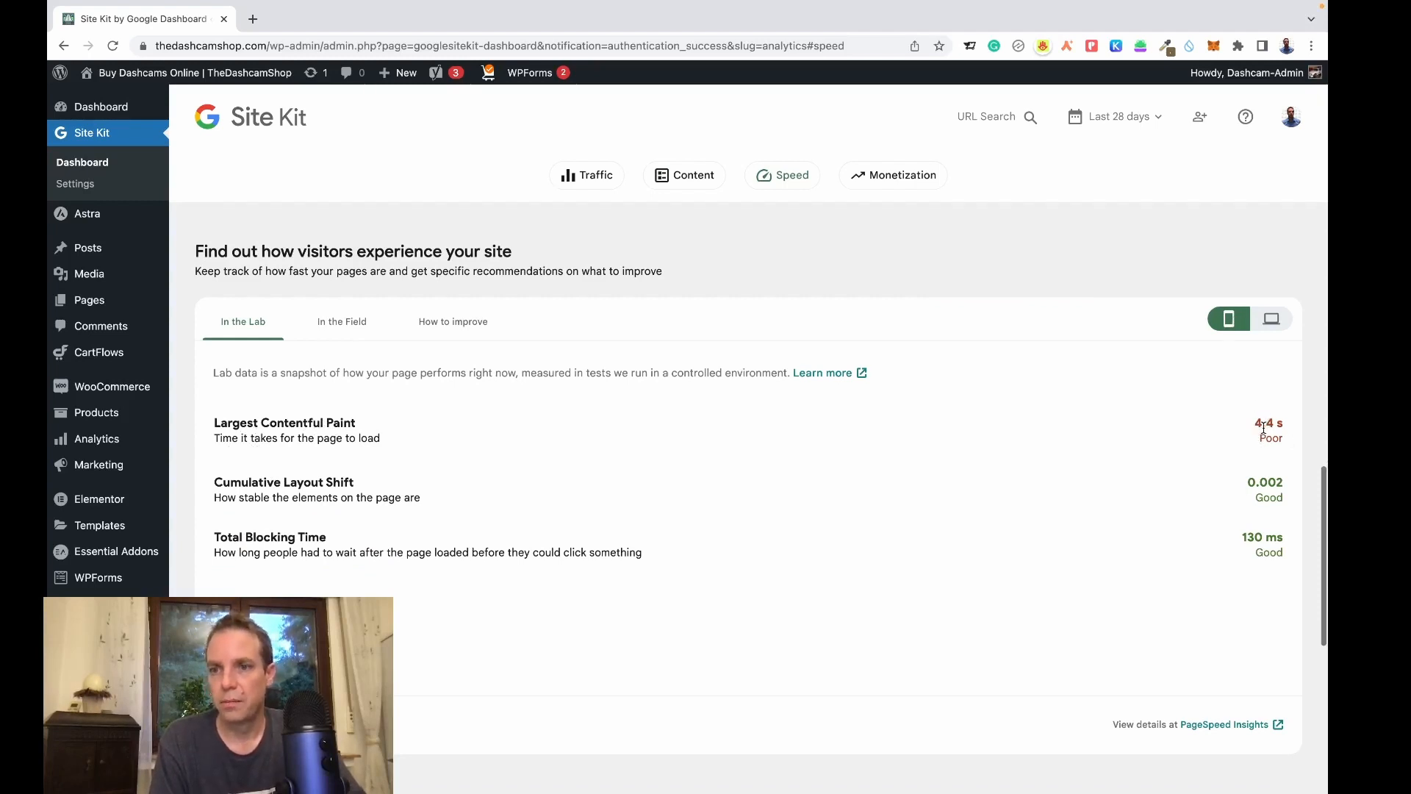
{"action": "left_click", "coordinate": [1273, 325]}
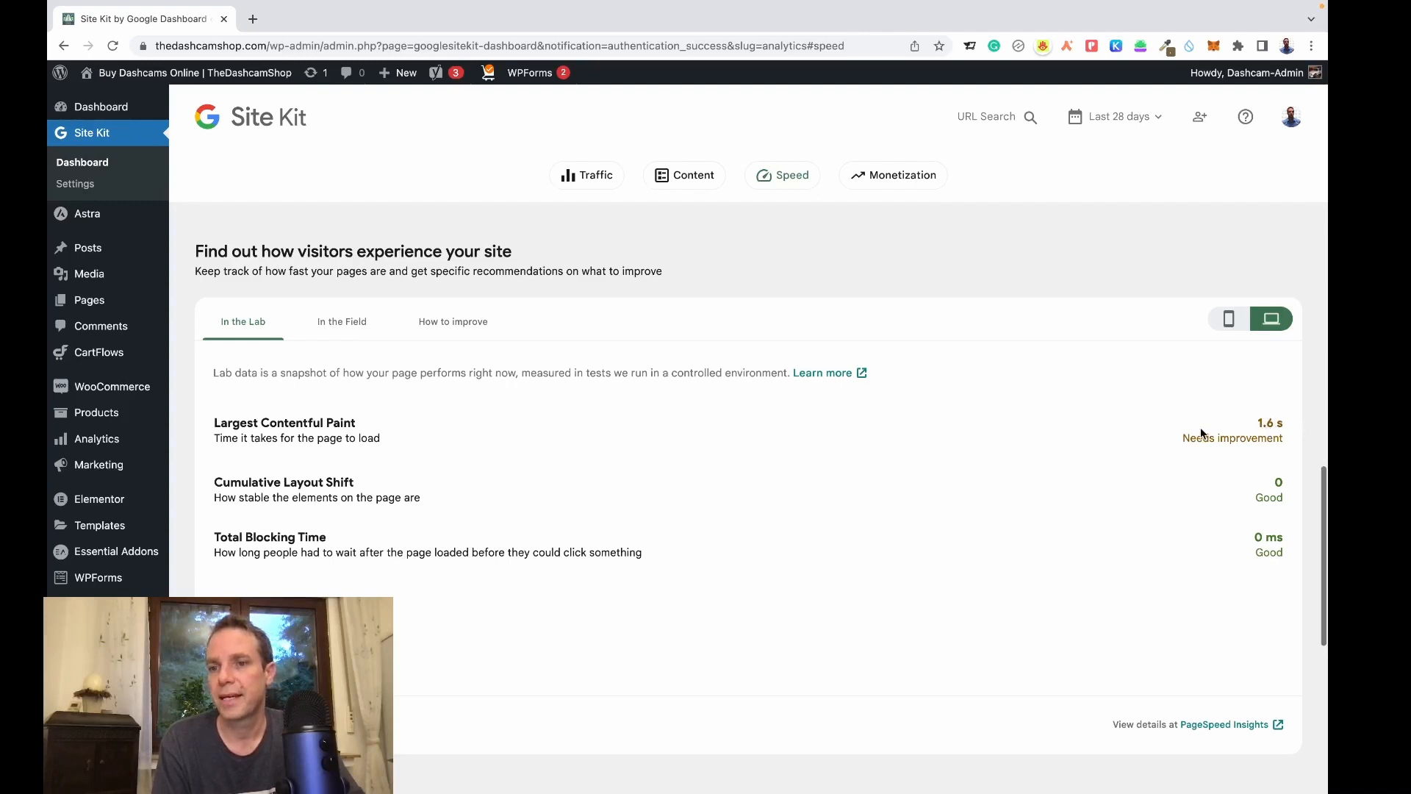
{"action": "scroll", "coordinate": [947, 473], "scroll_direction": "down", "scroll_amount": 1}
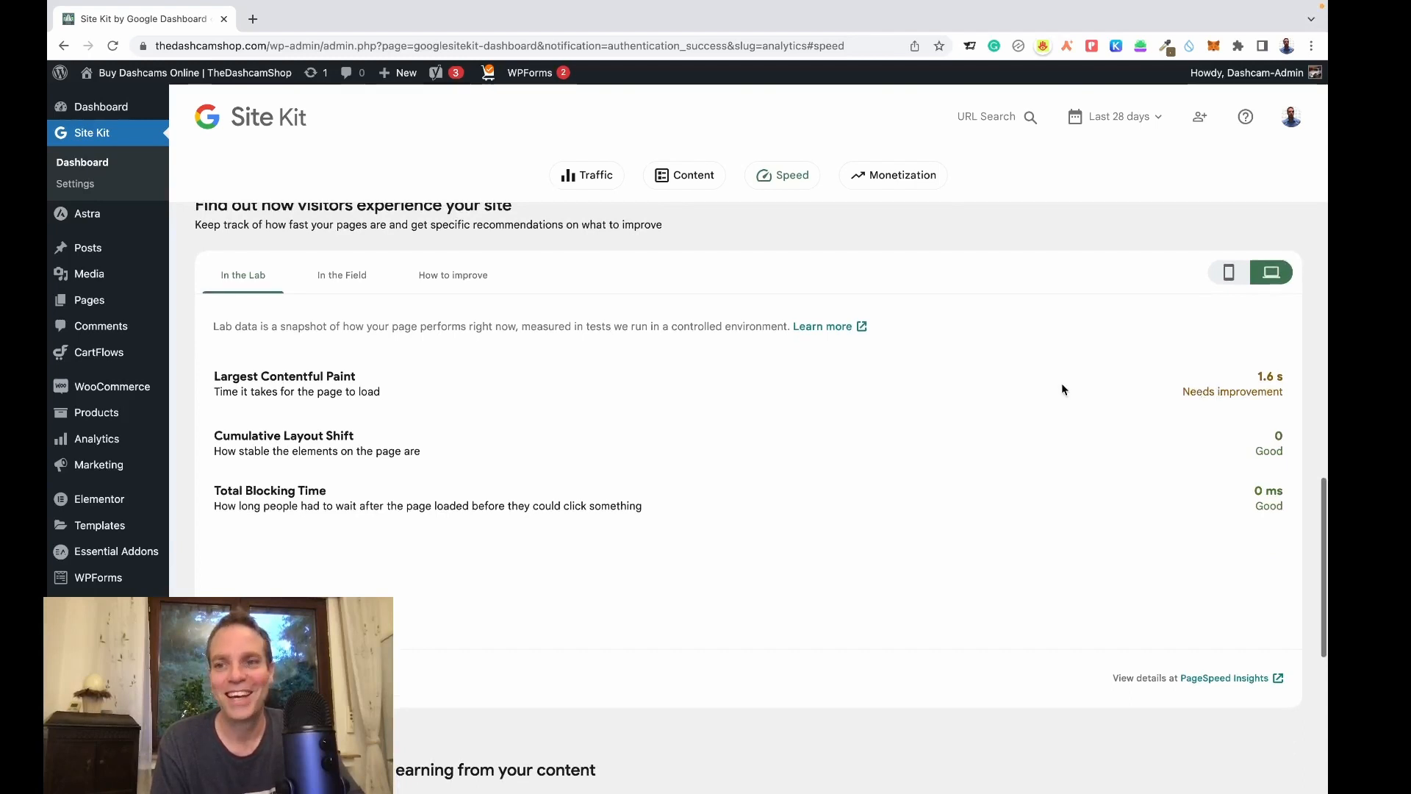
{"action": "scroll", "coordinate": [1061, 386], "scroll_direction": "down", "scroll_amount": 3}
{"action": "scroll", "coordinate": [1062, 389], "scroll_direction": "down", "scroll_amount": 5}
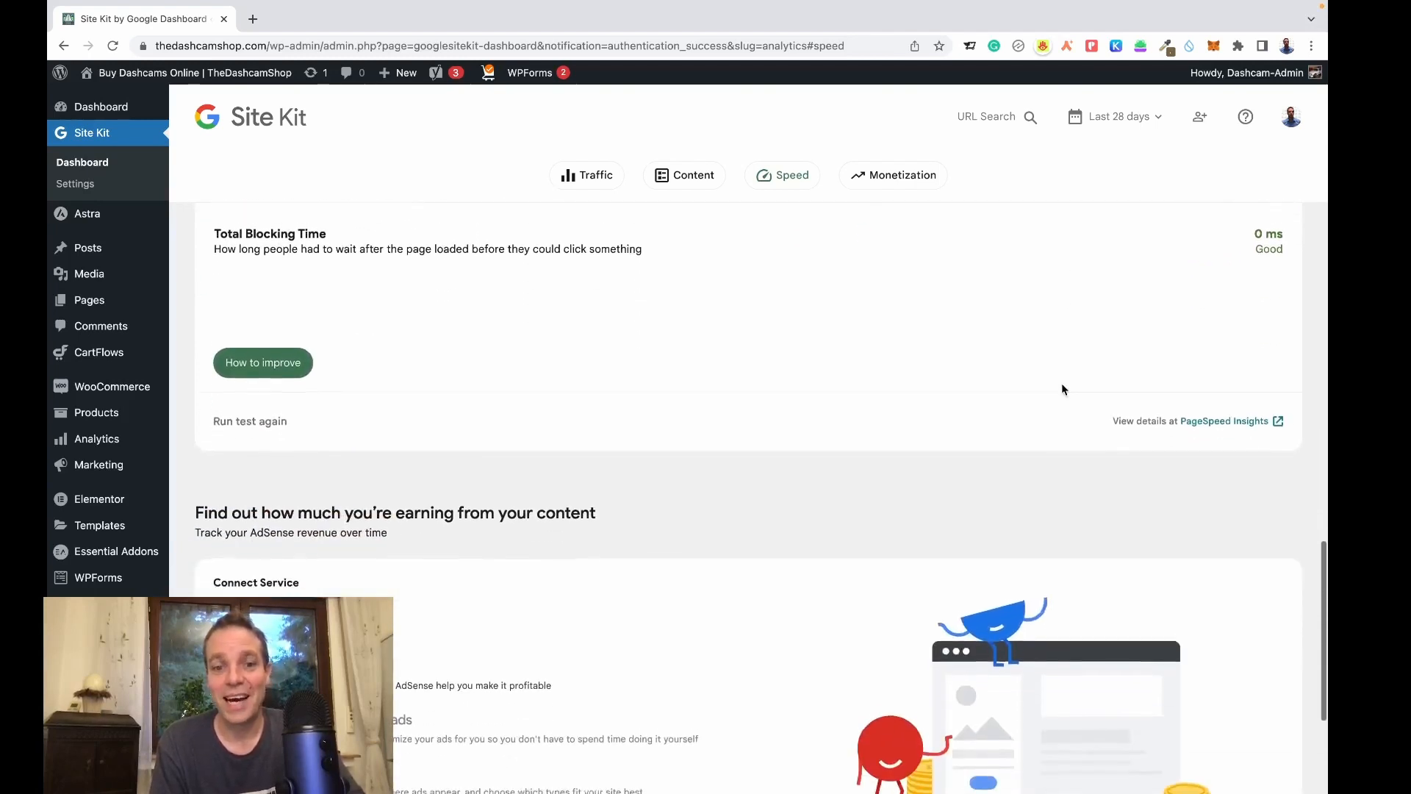
{"action": "scroll", "coordinate": [1062, 389], "scroll_direction": "down", "scroll_amount": 3}
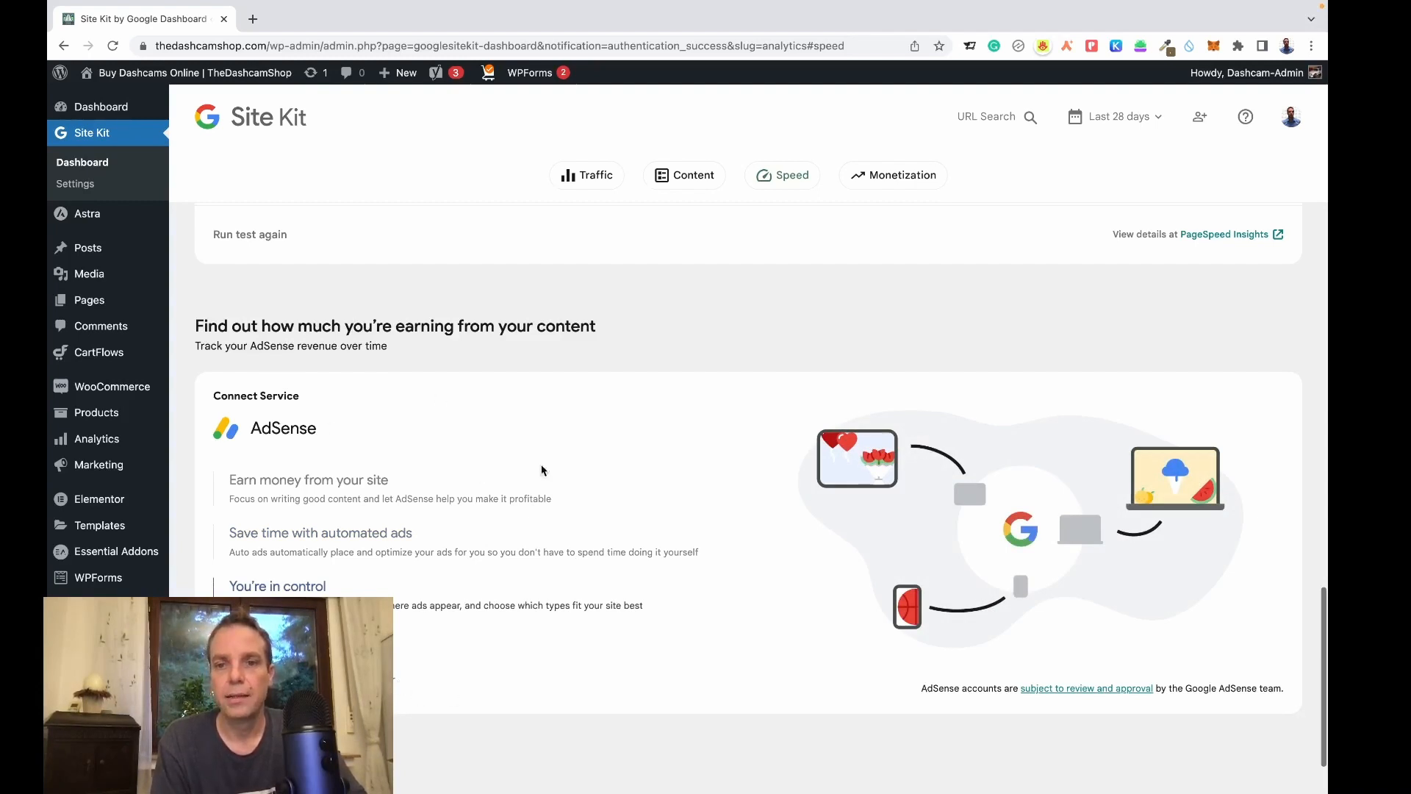
Dismiss the Analytics setup completion notice and the notice about Search Console and Analytics gathering data
{"action": "scroll", "coordinate": [634, 448], "scroll_direction": "up", "scroll_amount": 15}
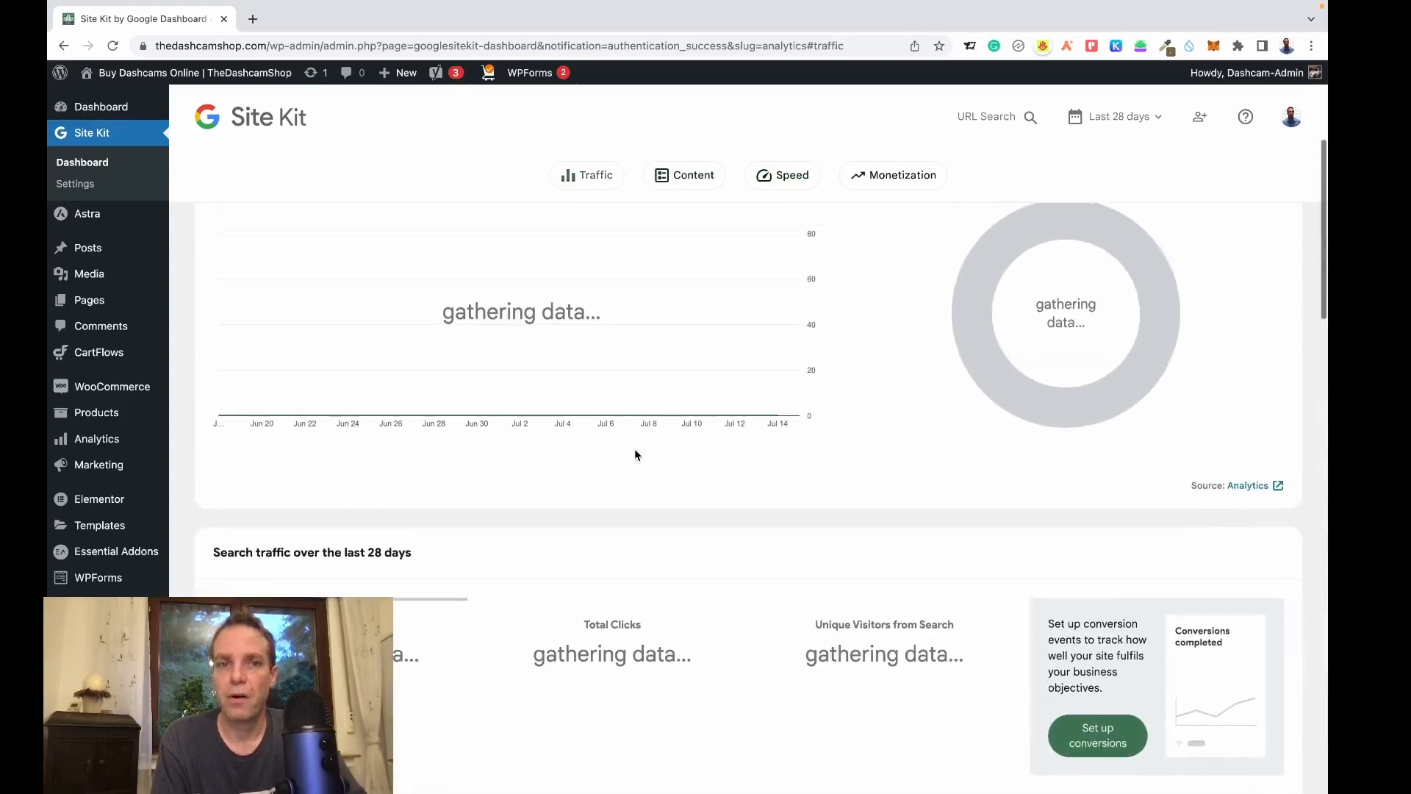
{"action": "scroll", "coordinate": [636, 455], "scroll_direction": "up", "scroll_amount": 5}
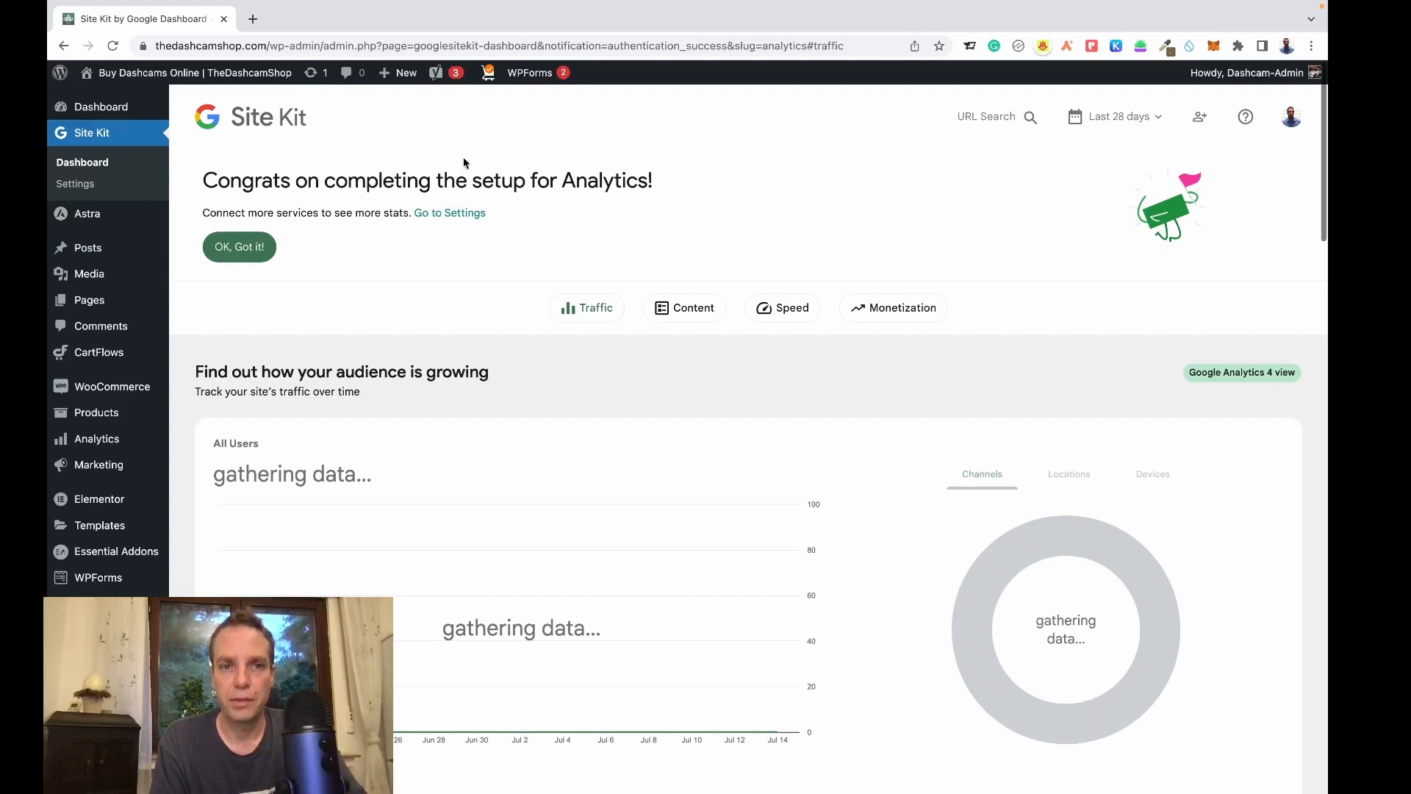
{"action": "left_click", "coordinate": [241, 254]}
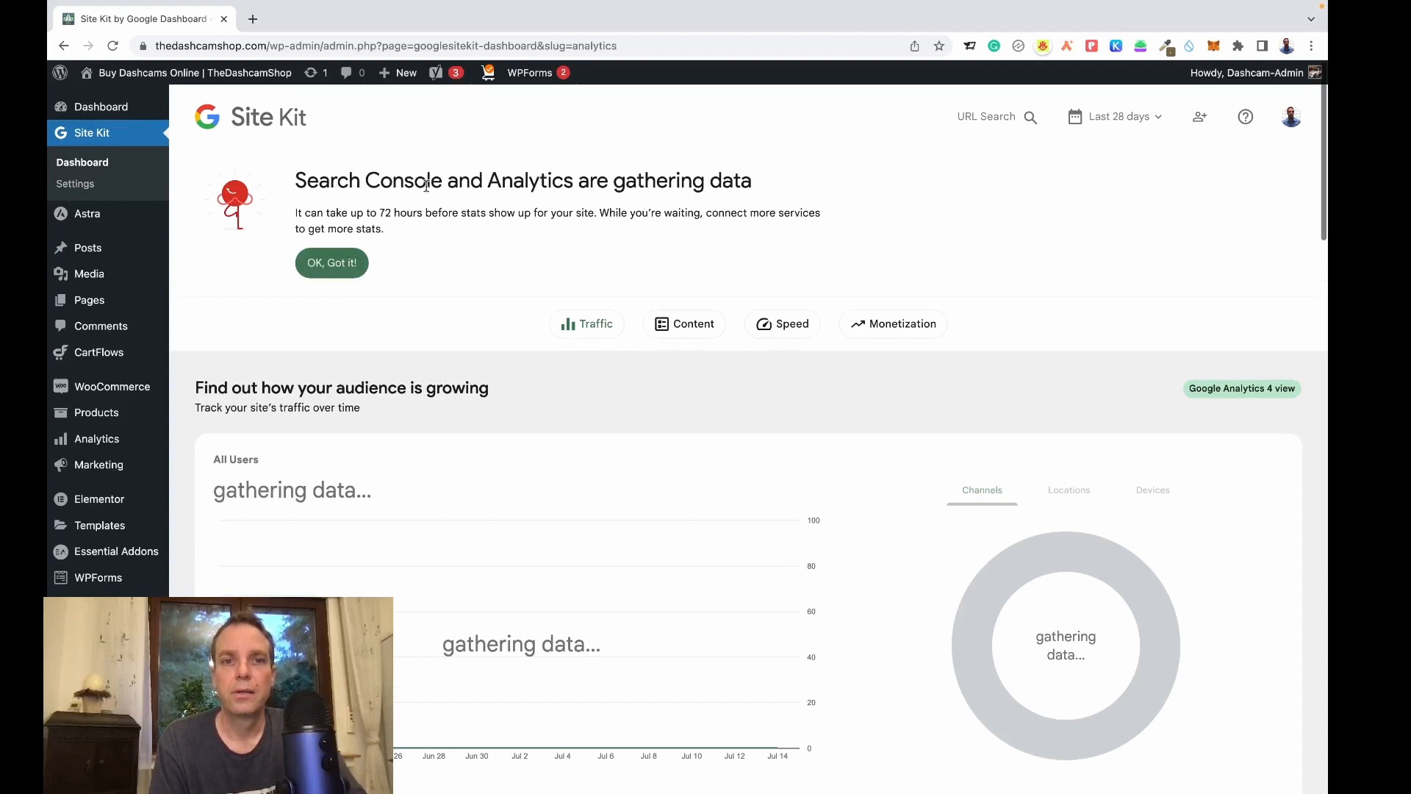
{"action": "left_click", "coordinate": [331, 266]}
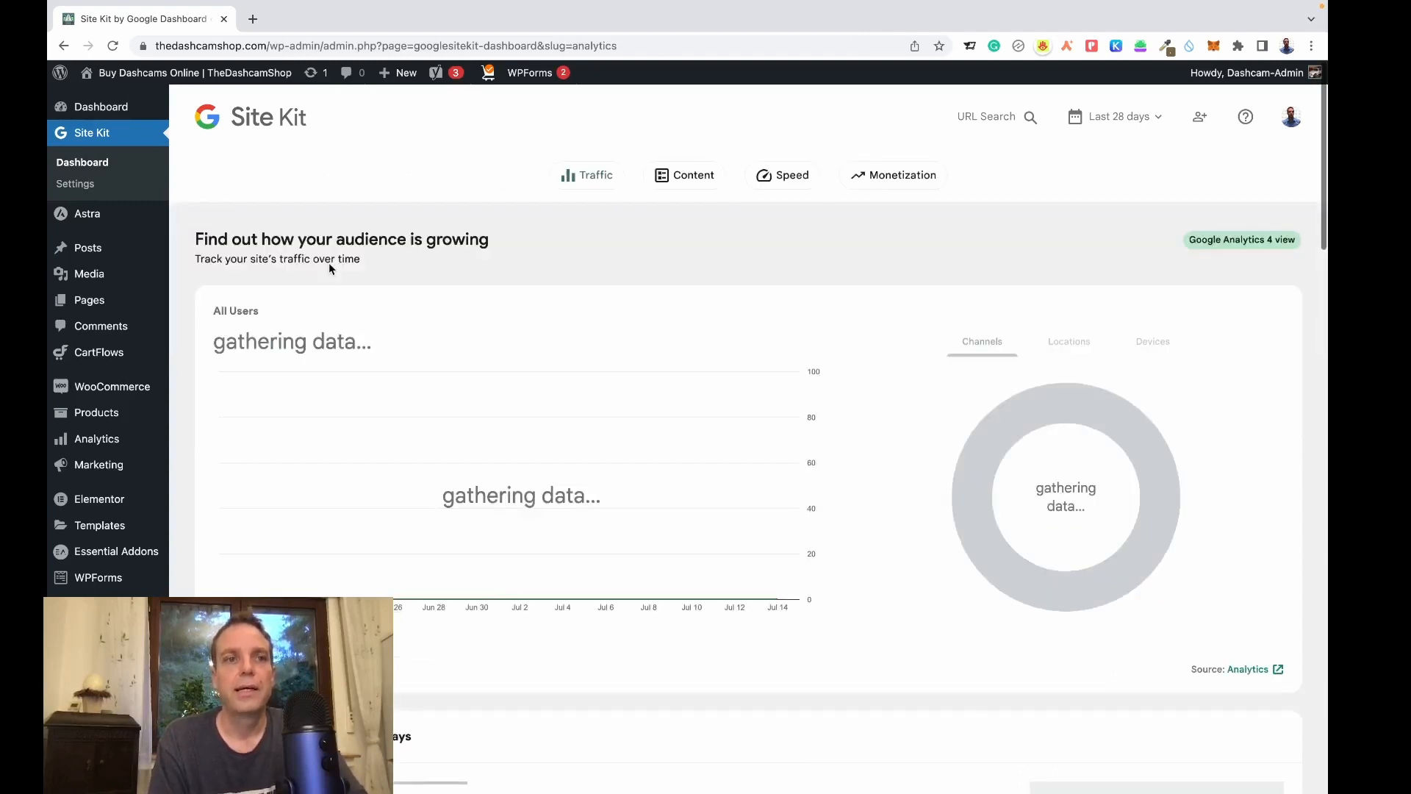
Review Site Kit's settings for connected services, additional services to connect and plugin administration
{"action": "left_click", "coordinate": [82, 186]}
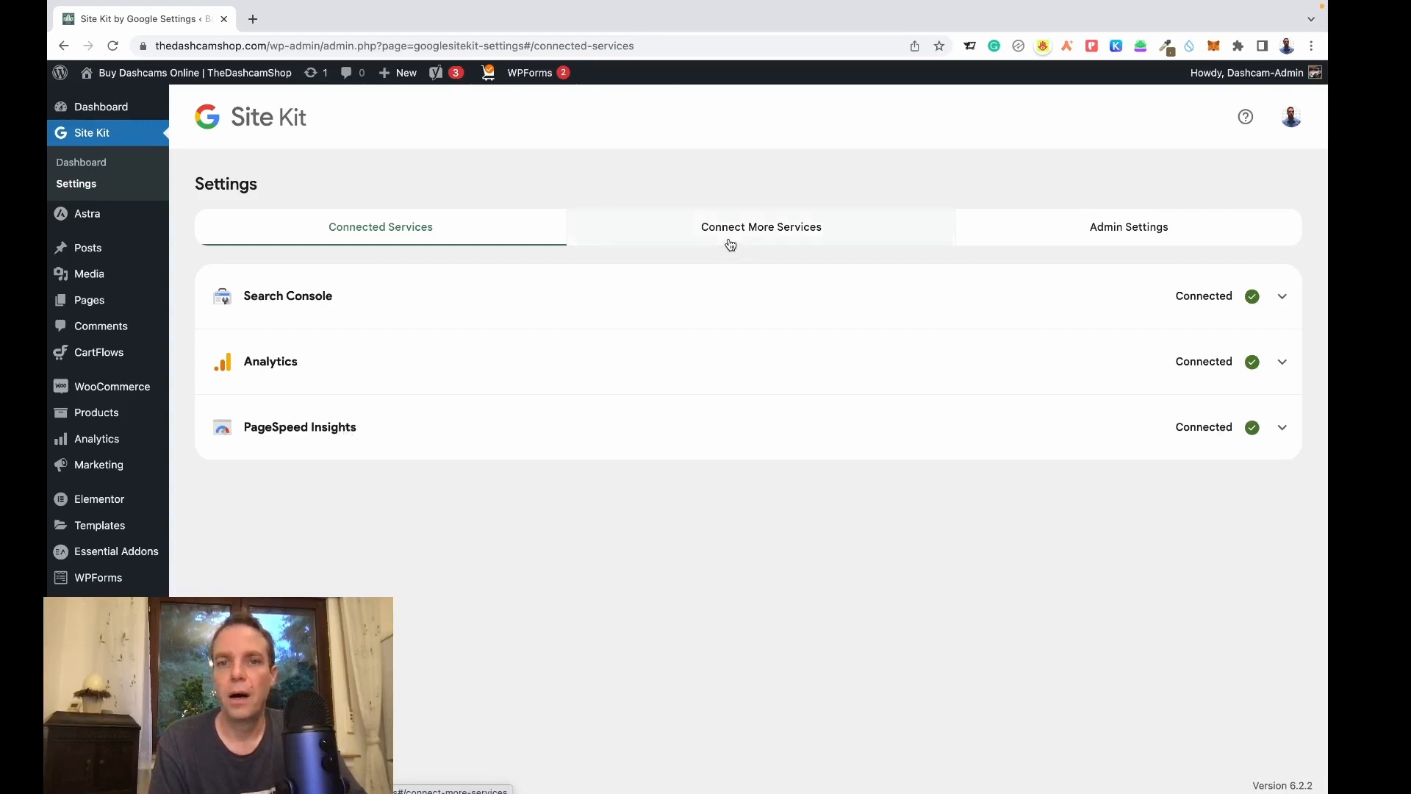
{"action": "left_click", "coordinate": [768, 235]}
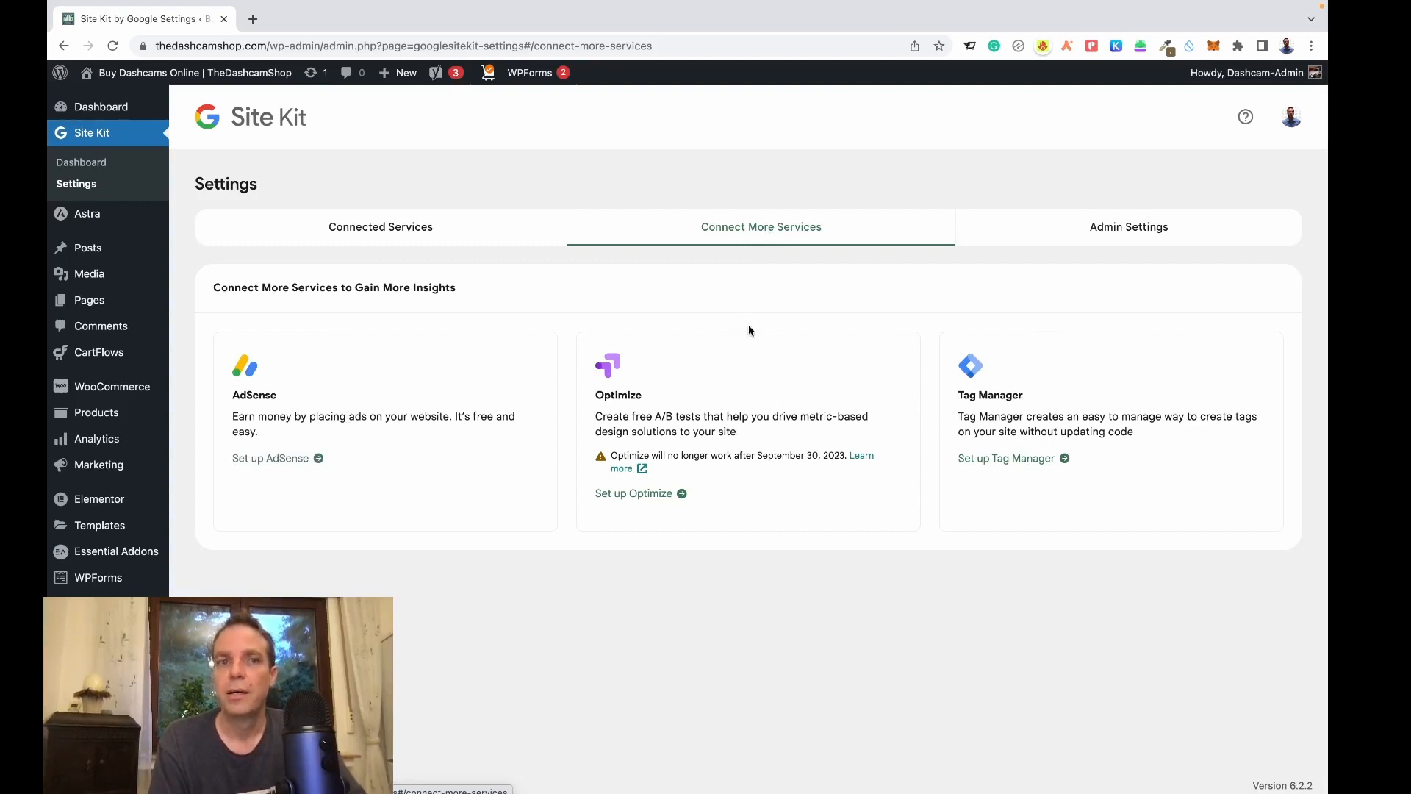
{"action": "left_click", "coordinate": [1085, 242]}
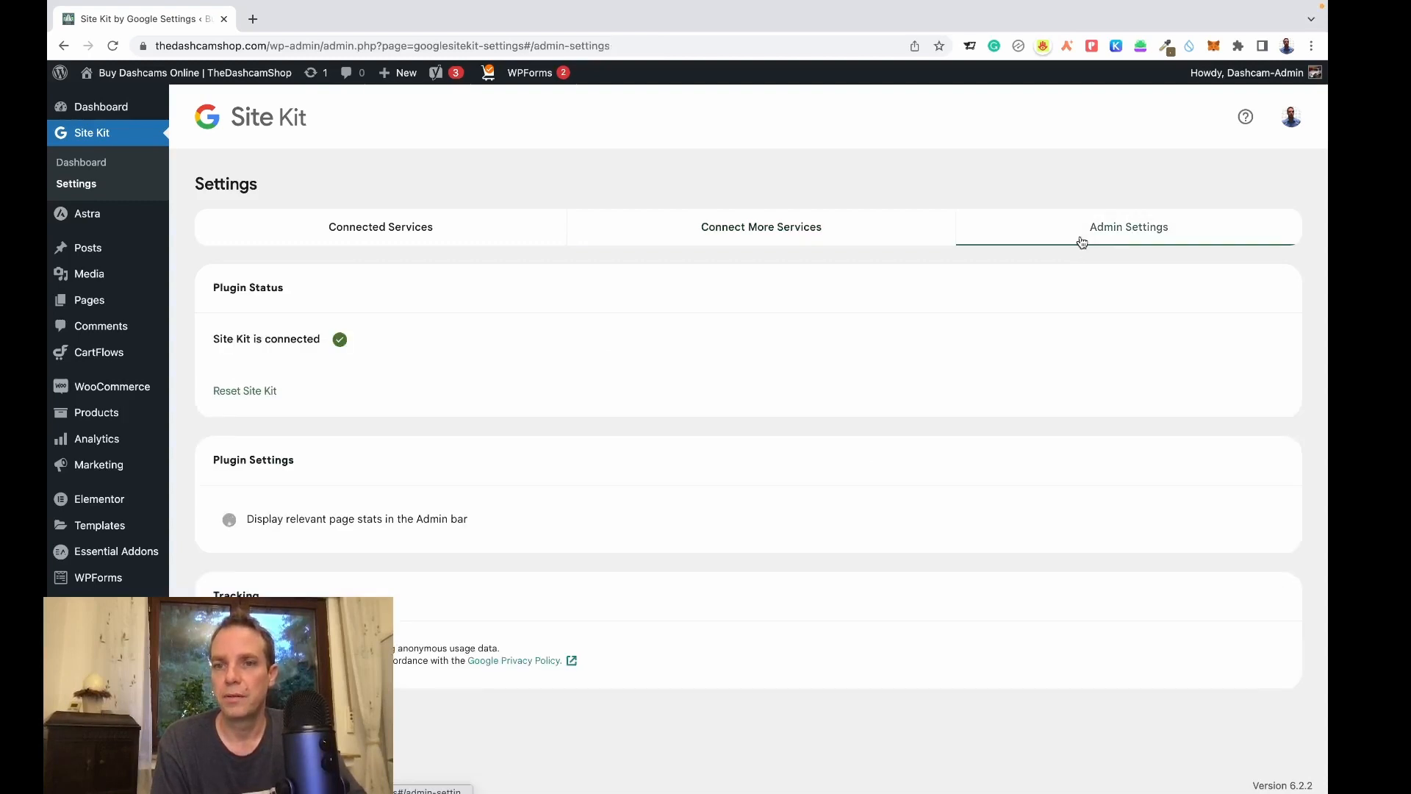
{"action": "left_click", "coordinate": [728, 233]}
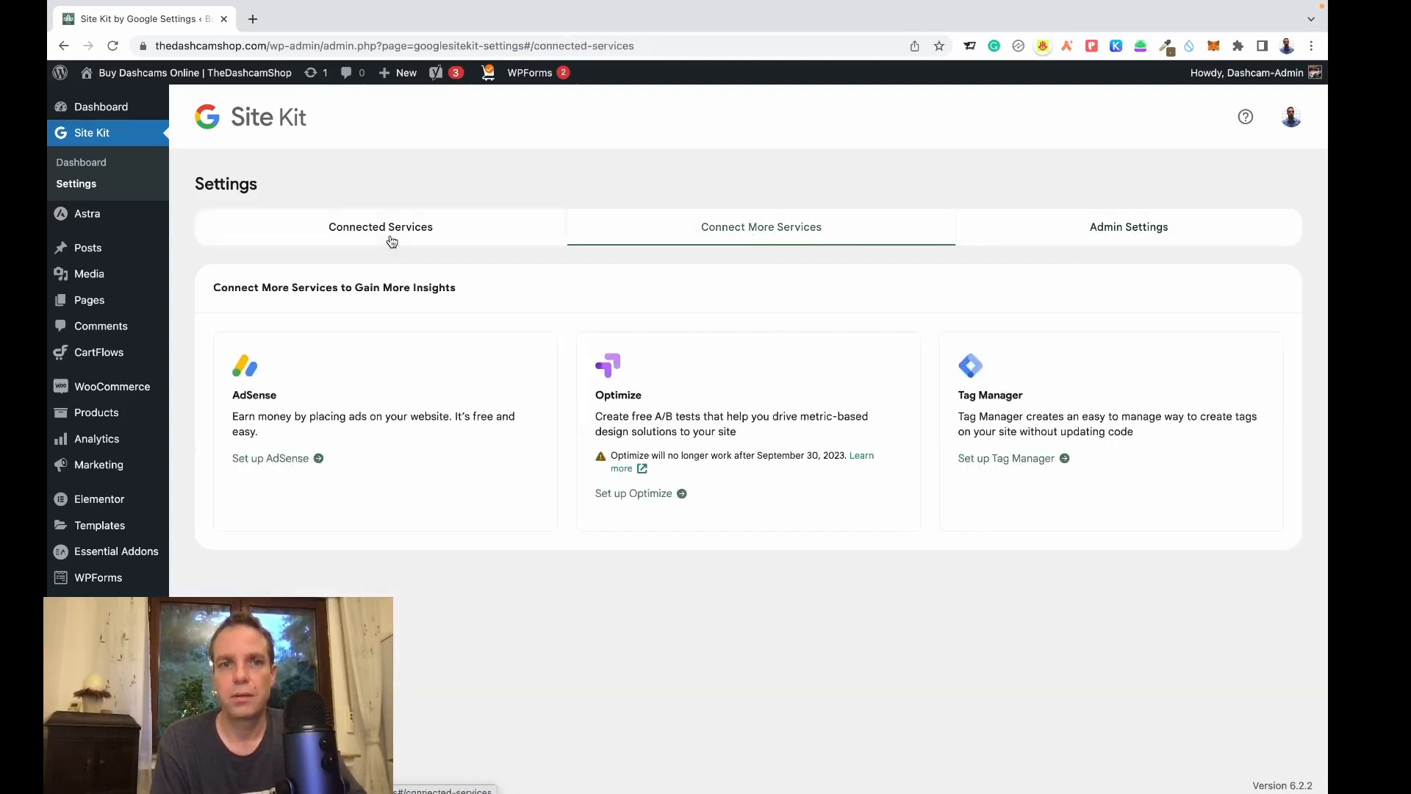
{"action": "left_click", "coordinate": [391, 236]}
Move the Site Kit Summary widget on the WordPress dashboard into the empty third column beside At a Glance
{"action": "left_click", "coordinate": [107, 106]}
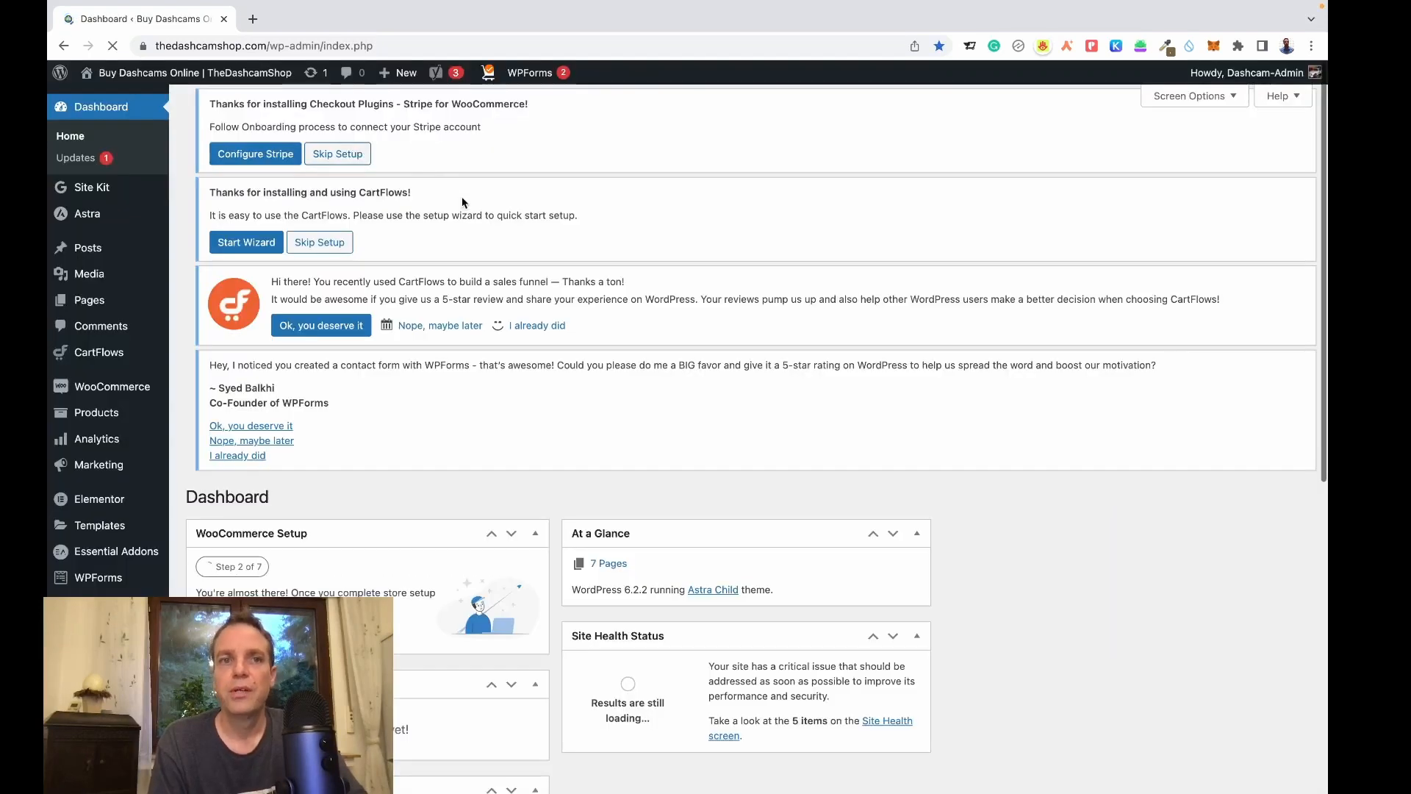
{"action": "scroll", "coordinate": [463, 198], "scroll_direction": "down", "scroll_amount": 10}
{"action": "scroll", "coordinate": [461, 202], "scroll_direction": "down", "scroll_amount": 3}
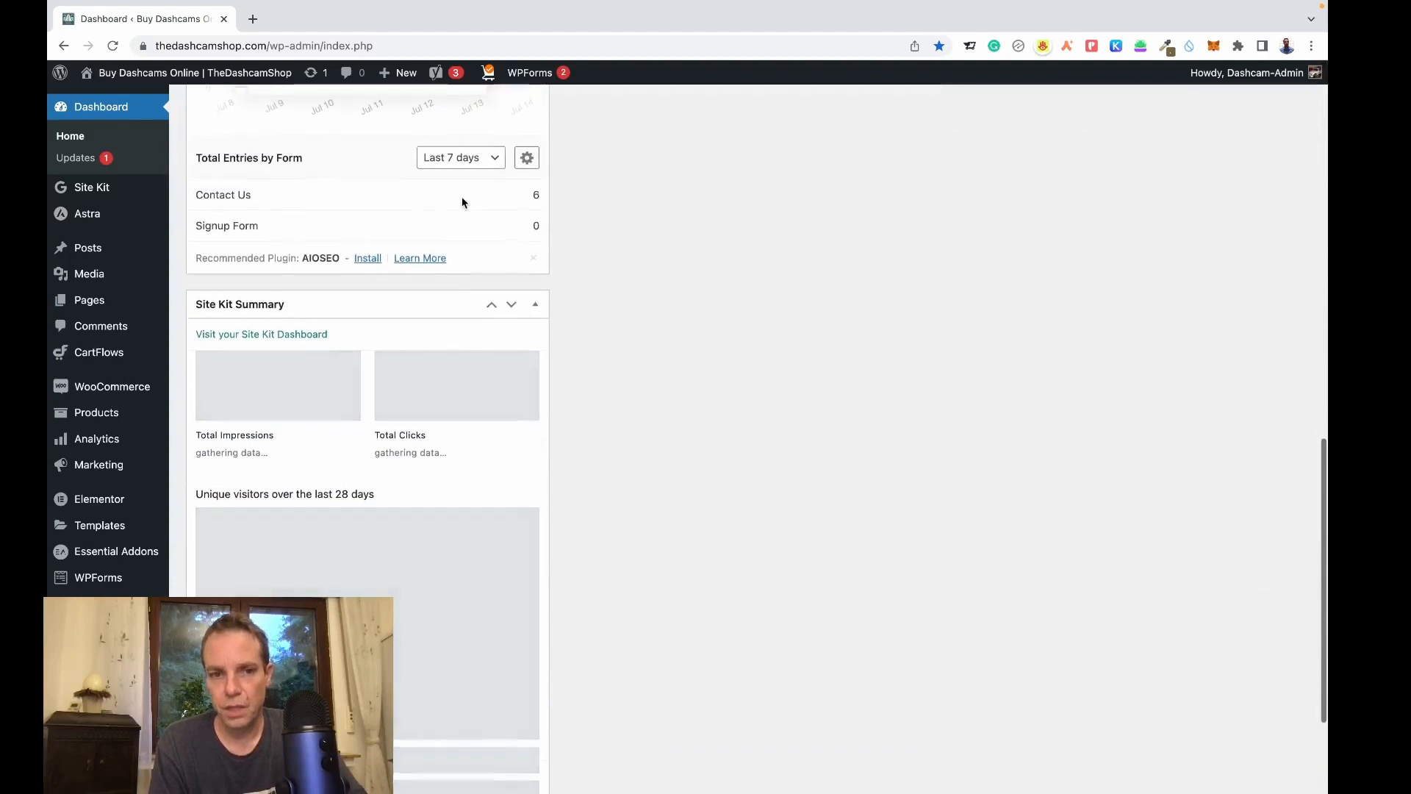
{"action": "scroll", "coordinate": [462, 202], "scroll_direction": "up", "scroll_amount": 3}
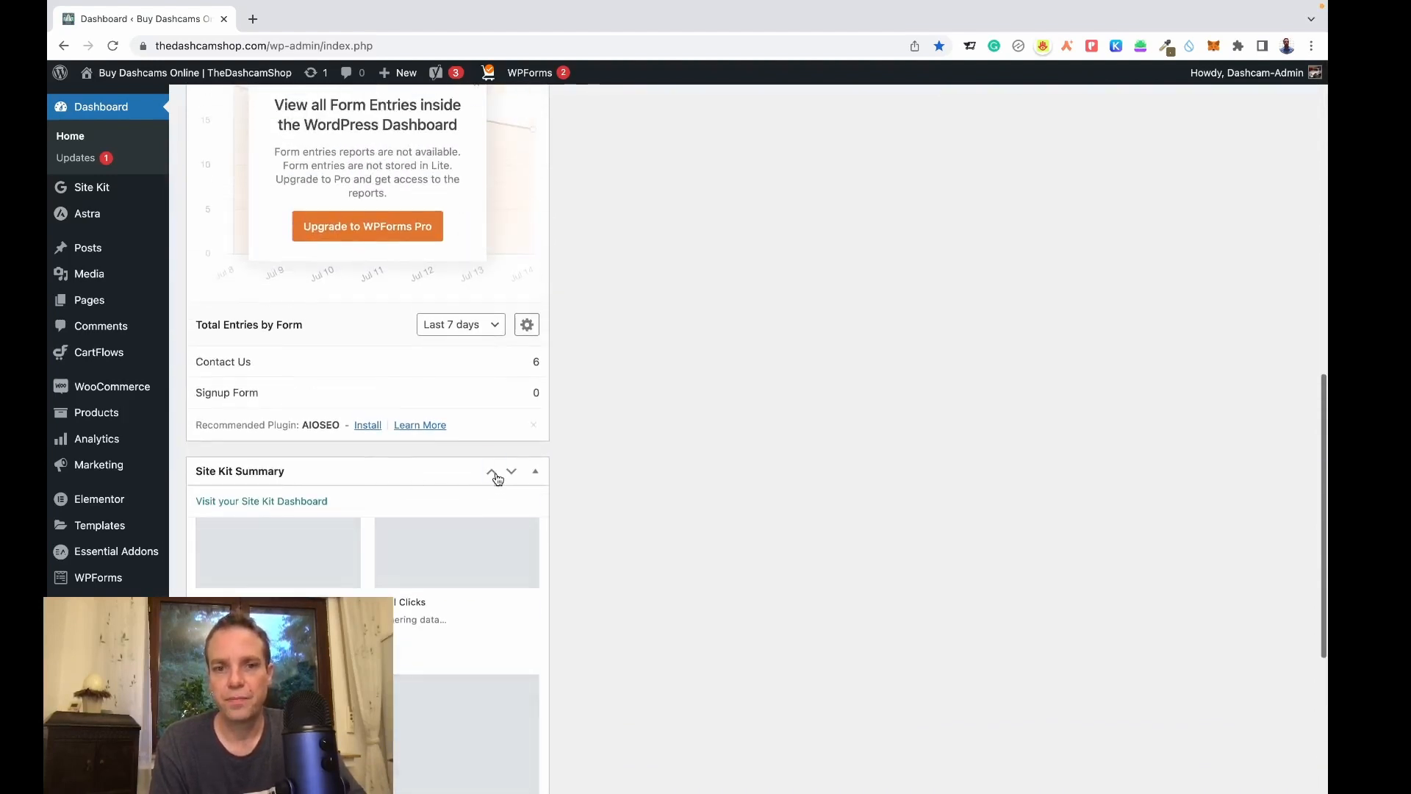
{"action": "left_click", "coordinate": [492, 472]}
{"action": "left_click_drag", "start_coordinate": [364, 340], "coordinate": [1120, 226]}
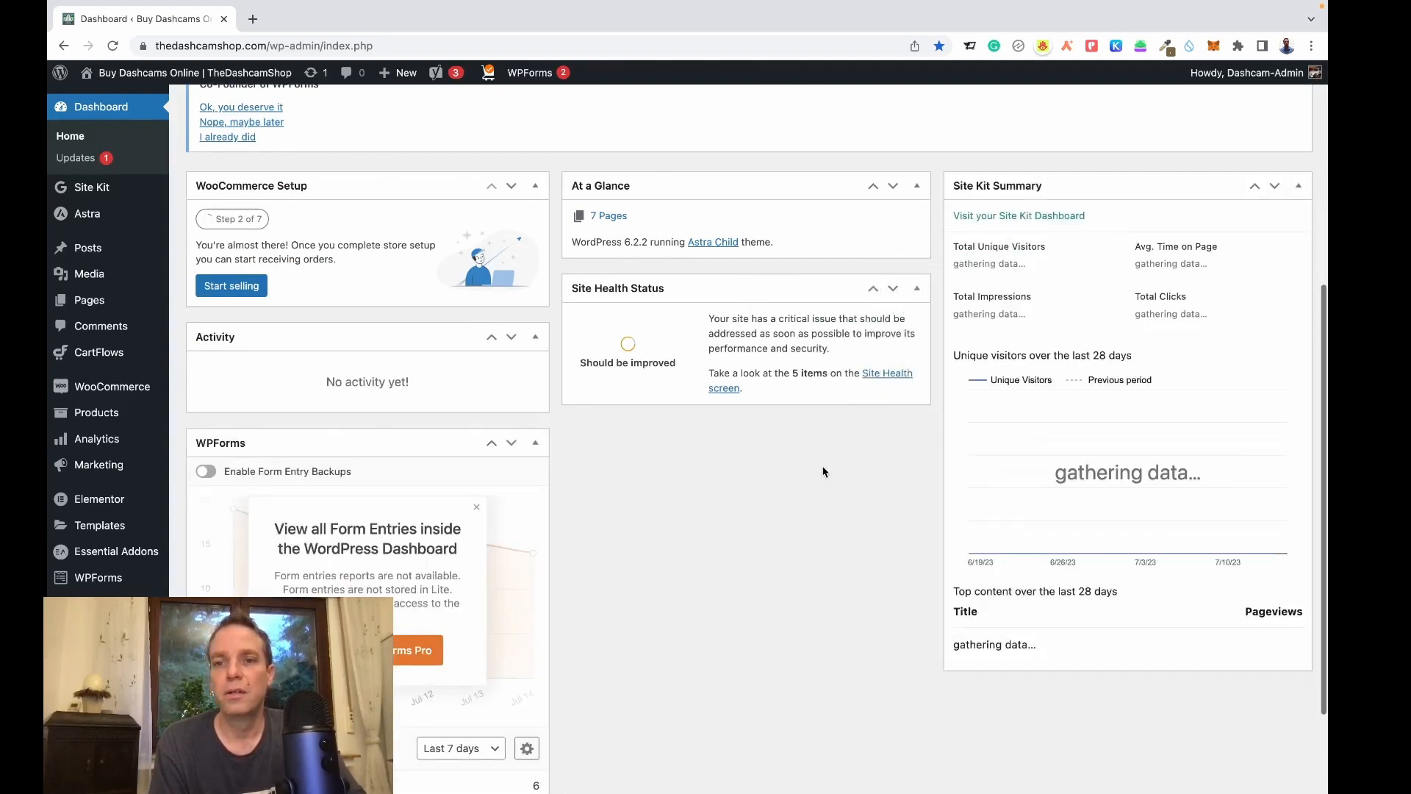
{"action": "scroll", "coordinate": [1073, 411], "scroll_direction": "up", "scroll_amount": 3}
{"action": "scroll", "coordinate": [998, 558], "scroll_direction": "down", "scroll_amount": 1}
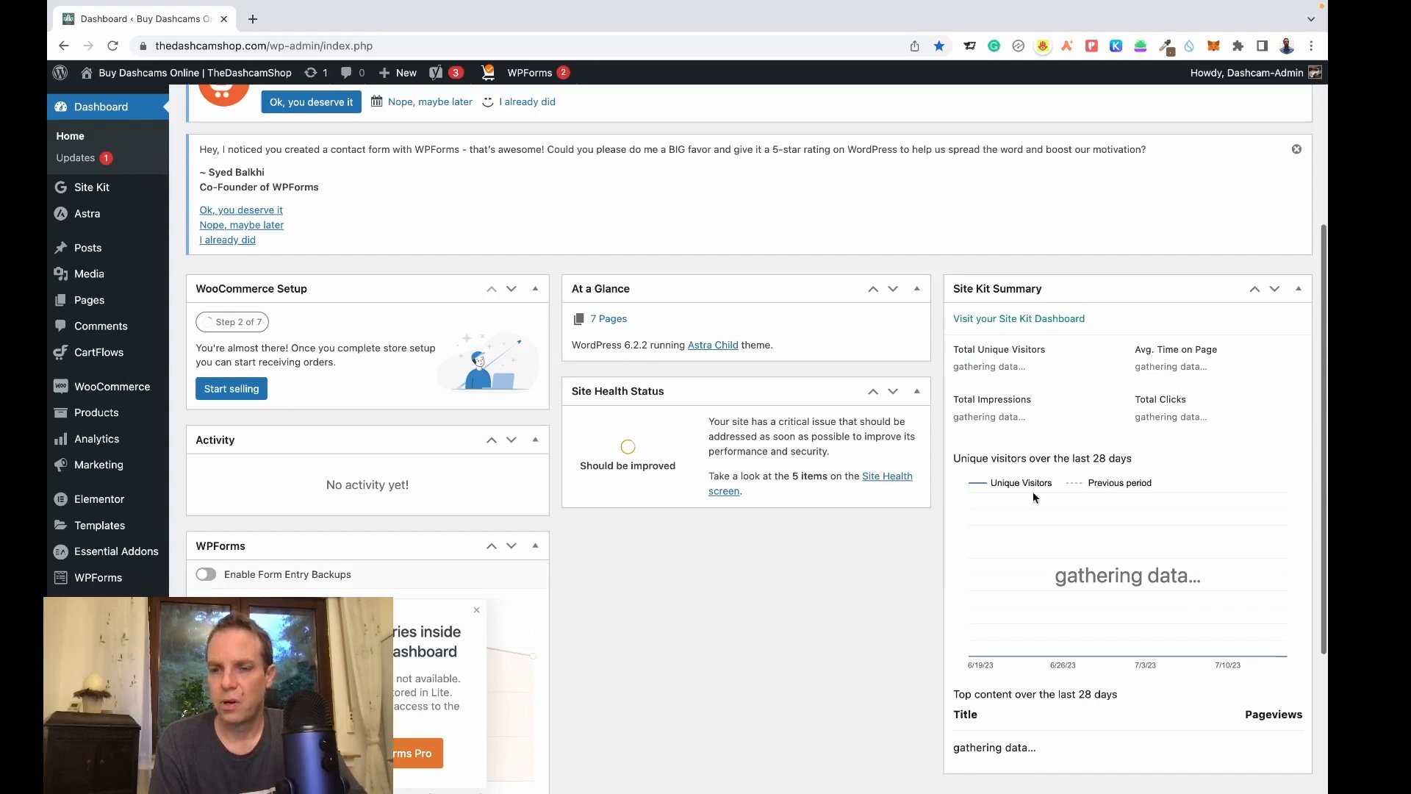
{"action": "left_click_drag", "start_coordinate": [1002, 458], "coordinate": [1161, 455]}
{"action": "left_click", "coordinate": [1161, 455]}
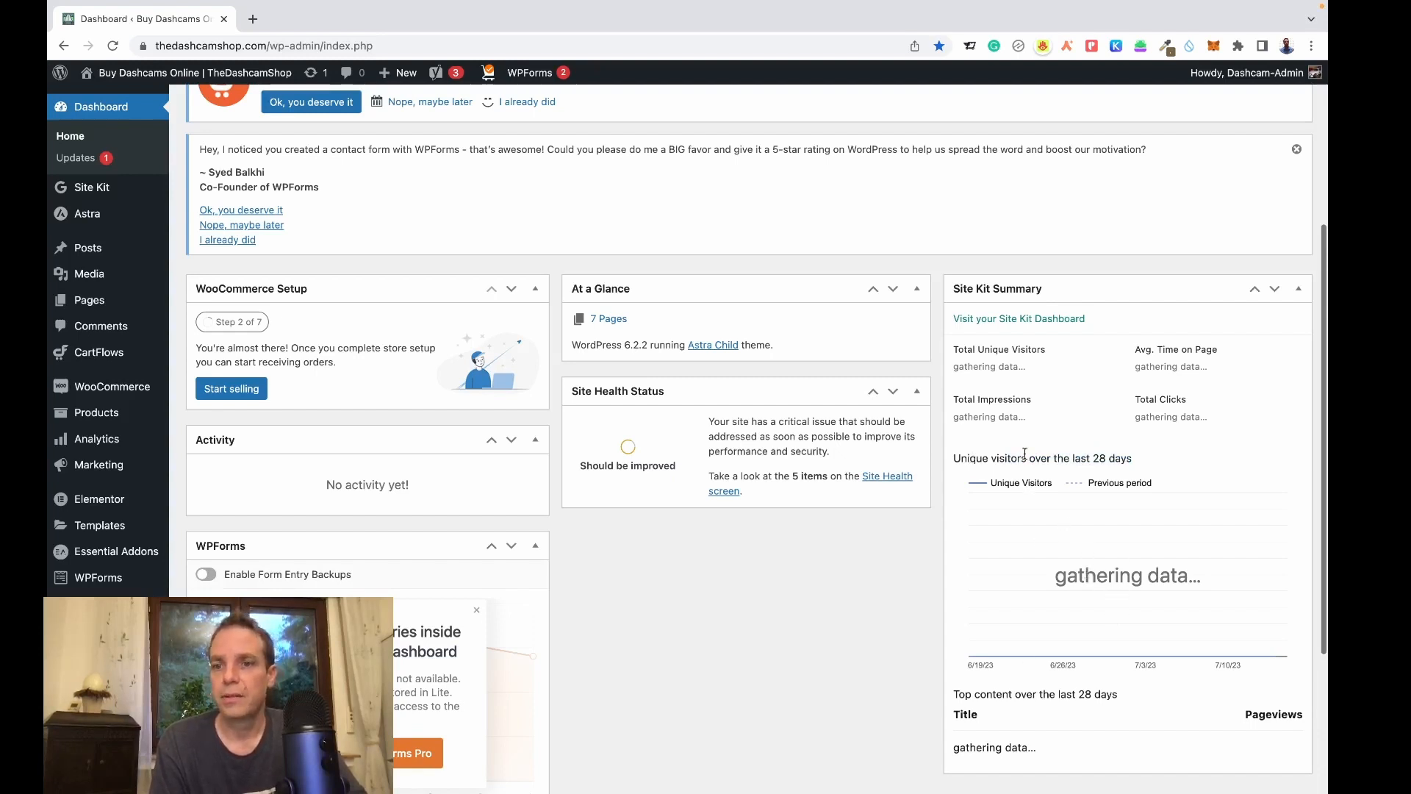
Return to the Site Kit dashboard and review its audience traffic, search traffic and content performance sections
{"action": "mouse_move", "coordinate": [103, 189]}
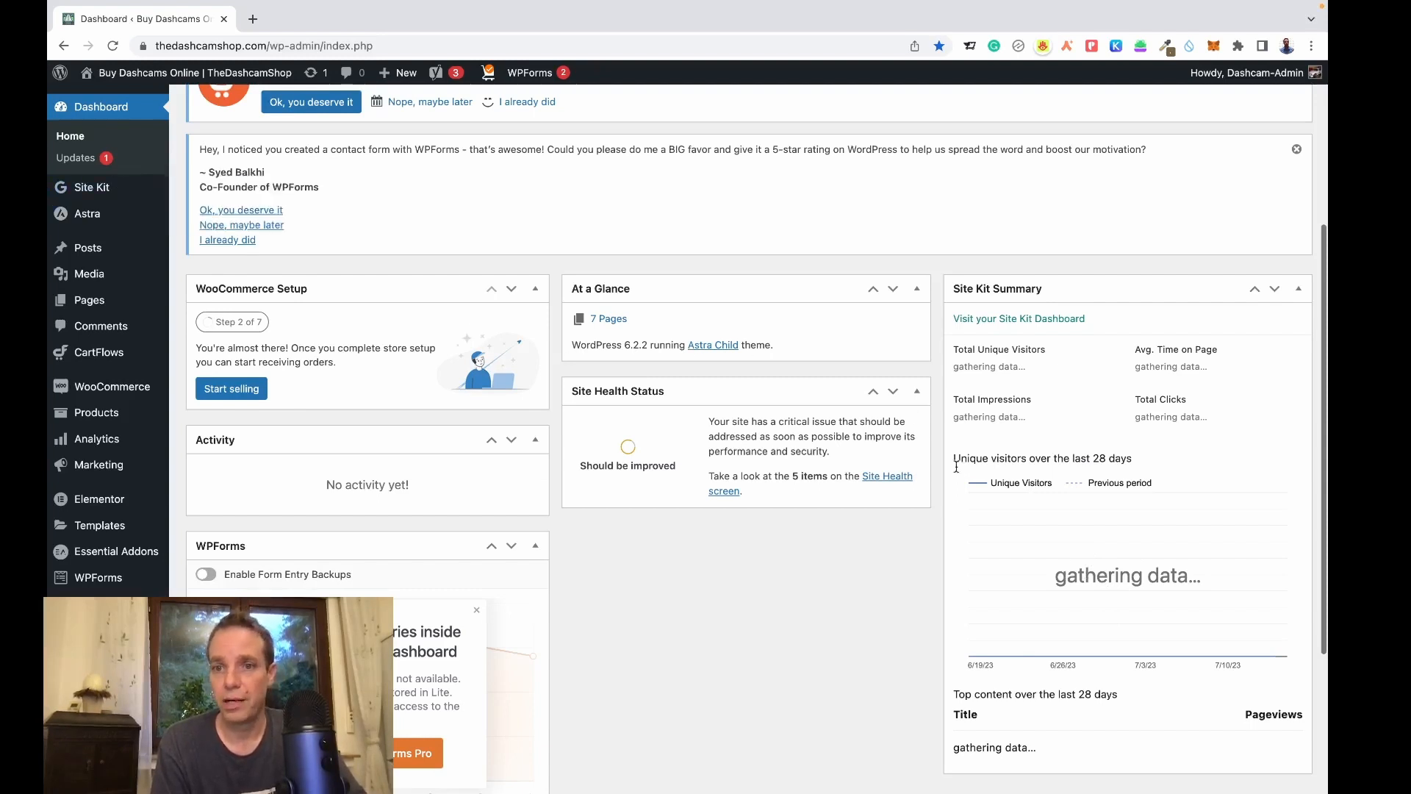
{"action": "left_click", "coordinate": [88, 193]}
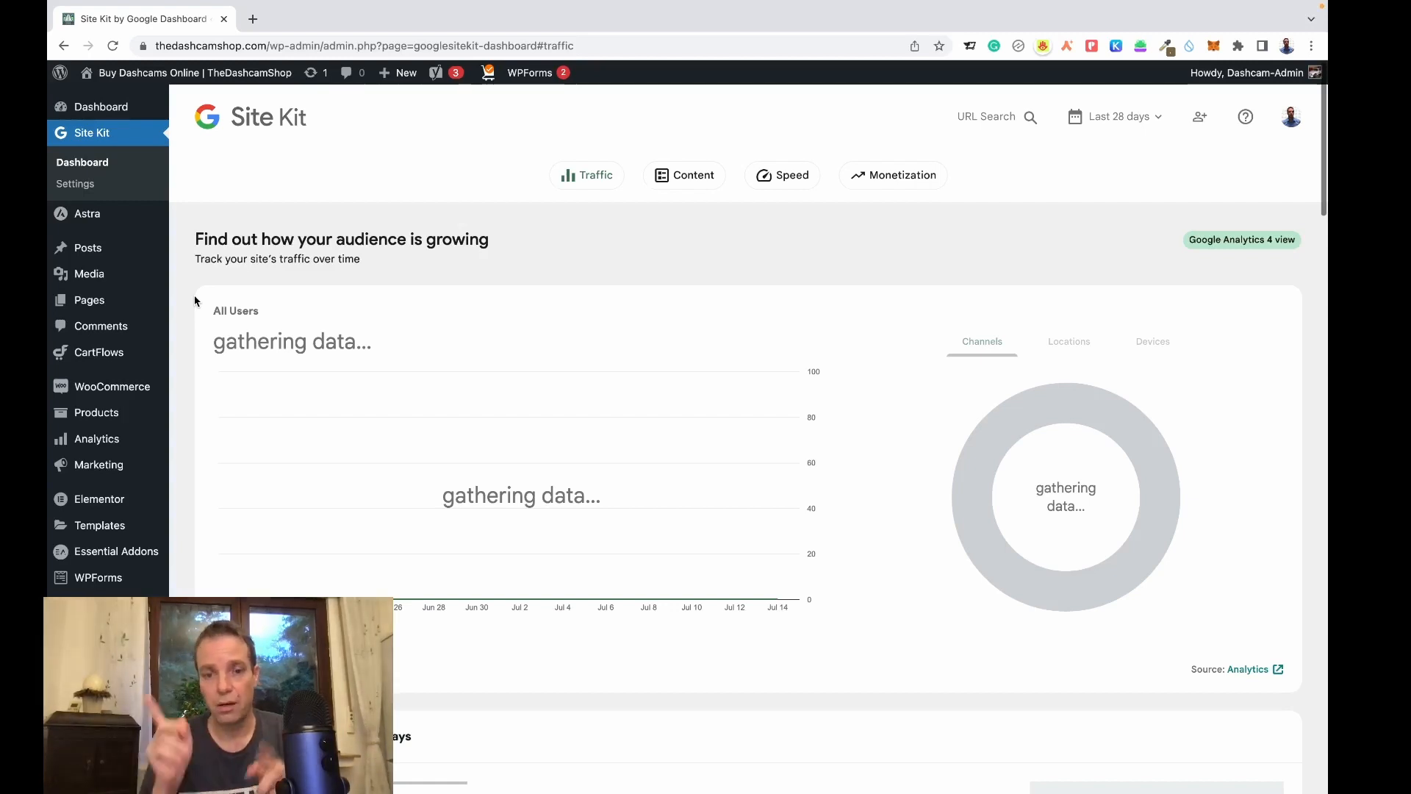
{"action": "scroll", "coordinate": [204, 302], "scroll_direction": "down", "scroll_amount": 5}
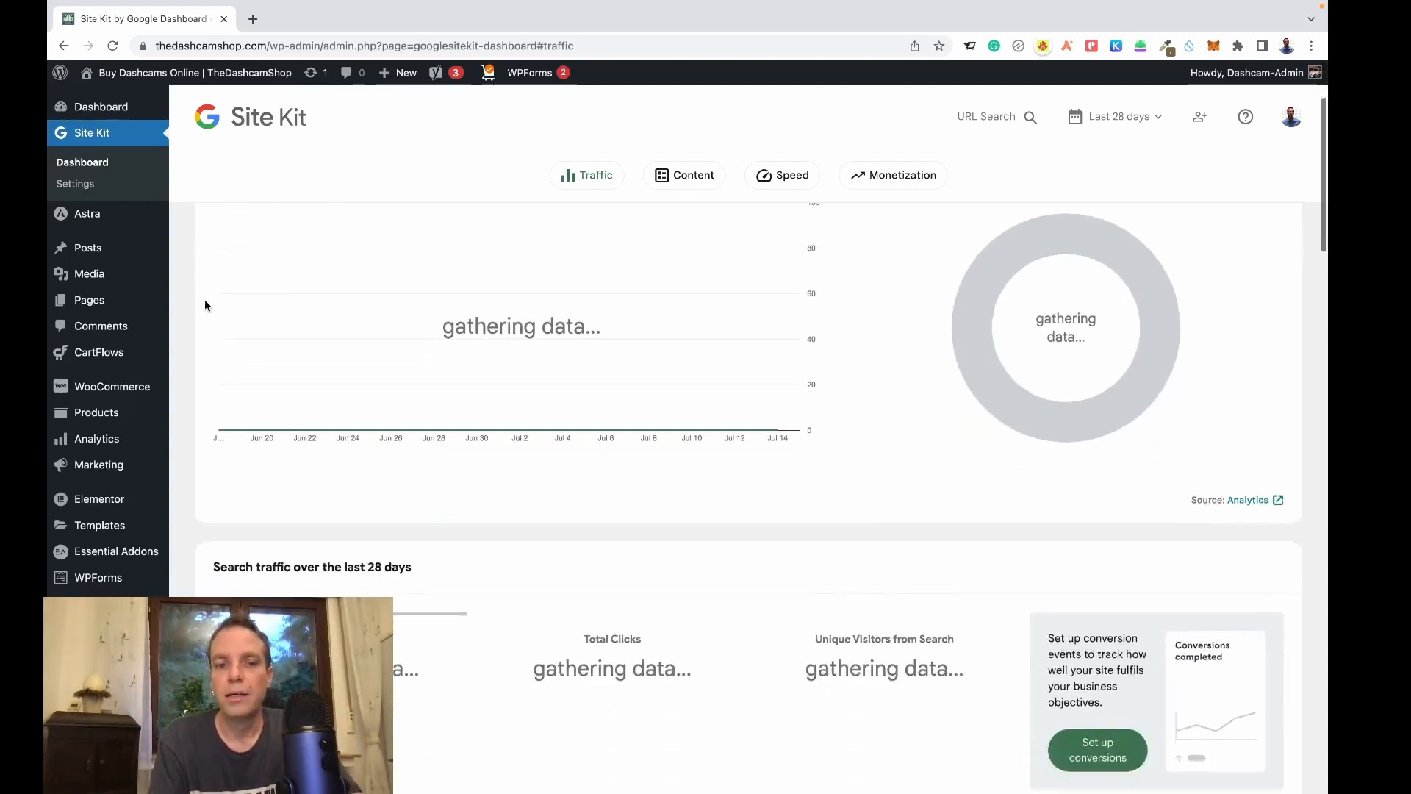
{"action": "scroll", "coordinate": [204, 301], "scroll_direction": "down", "scroll_amount": 3}
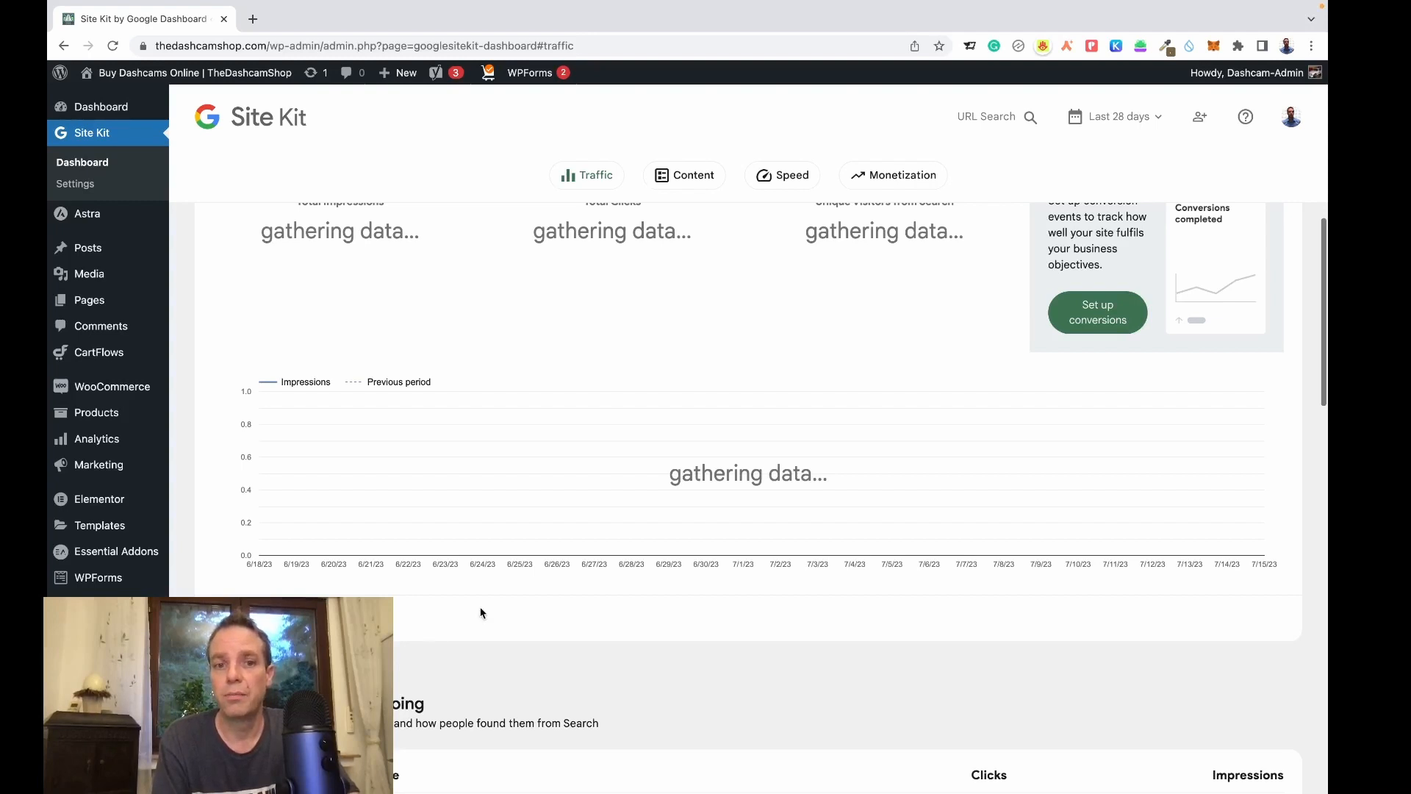
{"action": "scroll", "coordinate": [481, 610], "scroll_direction": "down", "scroll_amount": 5}
{"action": "scroll", "coordinate": [485, 588], "scroll_direction": "up", "scroll_amount": 4}
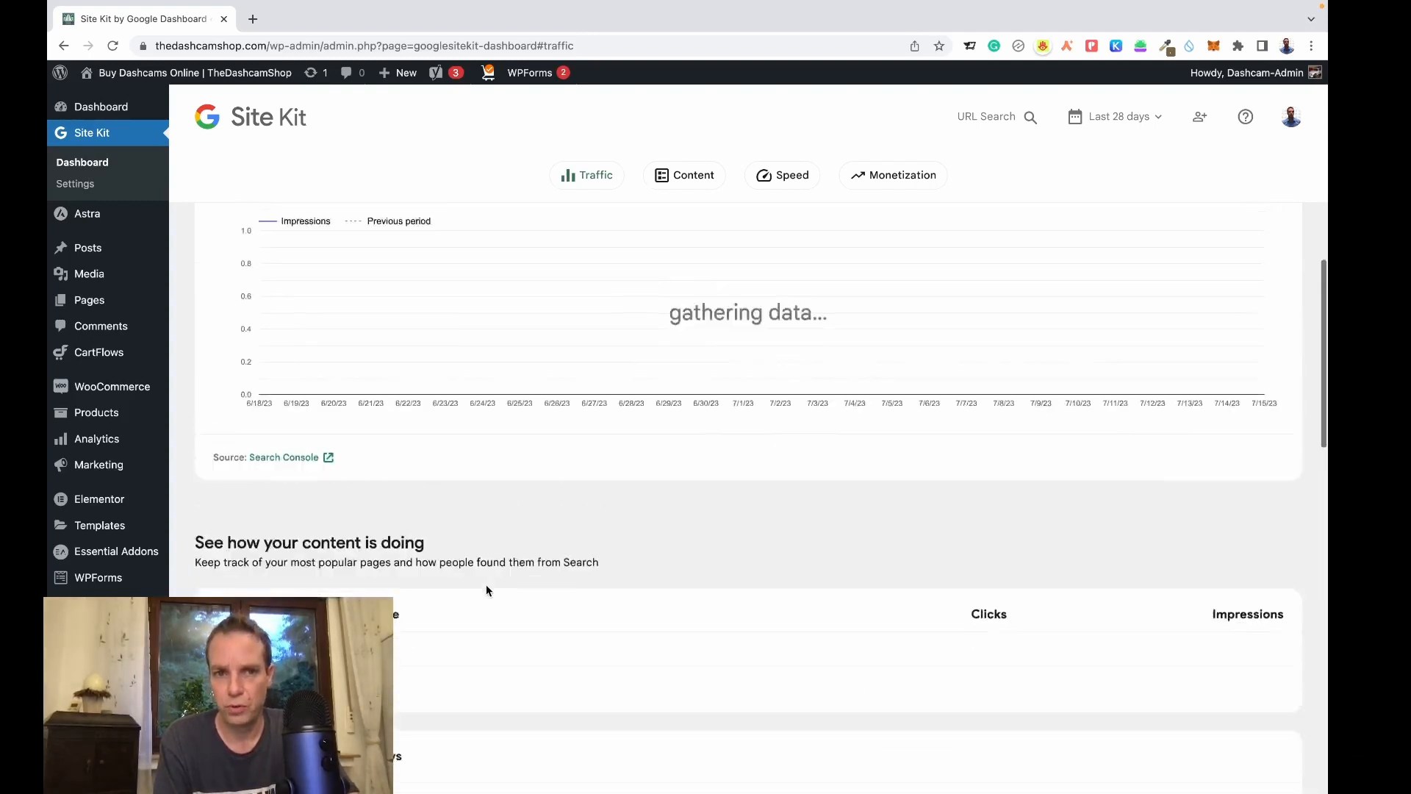
{"action": "scroll", "coordinate": [486, 591], "scroll_direction": "down", "scroll_amount": 5}
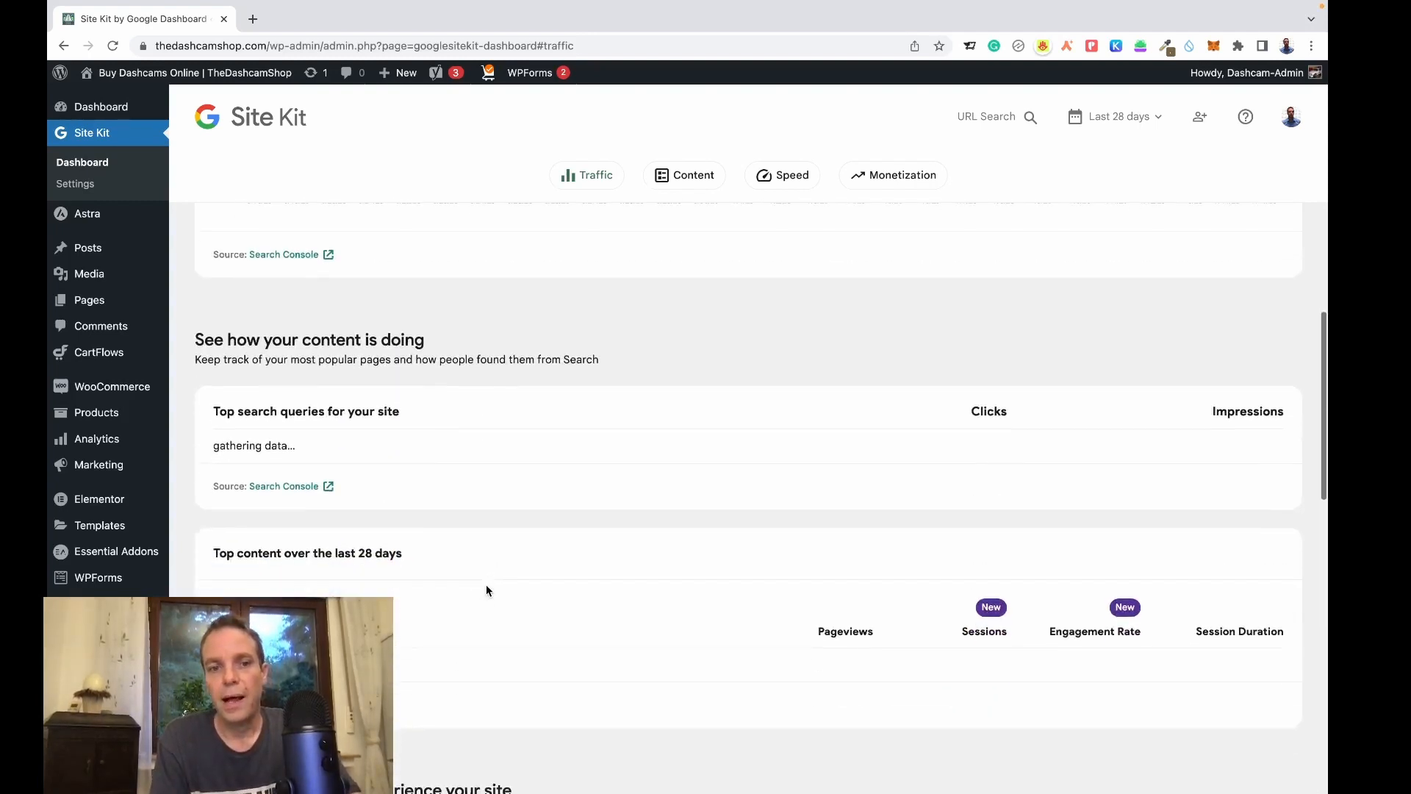
{"action": "scroll", "coordinate": [477, 593], "scroll_direction": "down", "scroll_amount": 2}
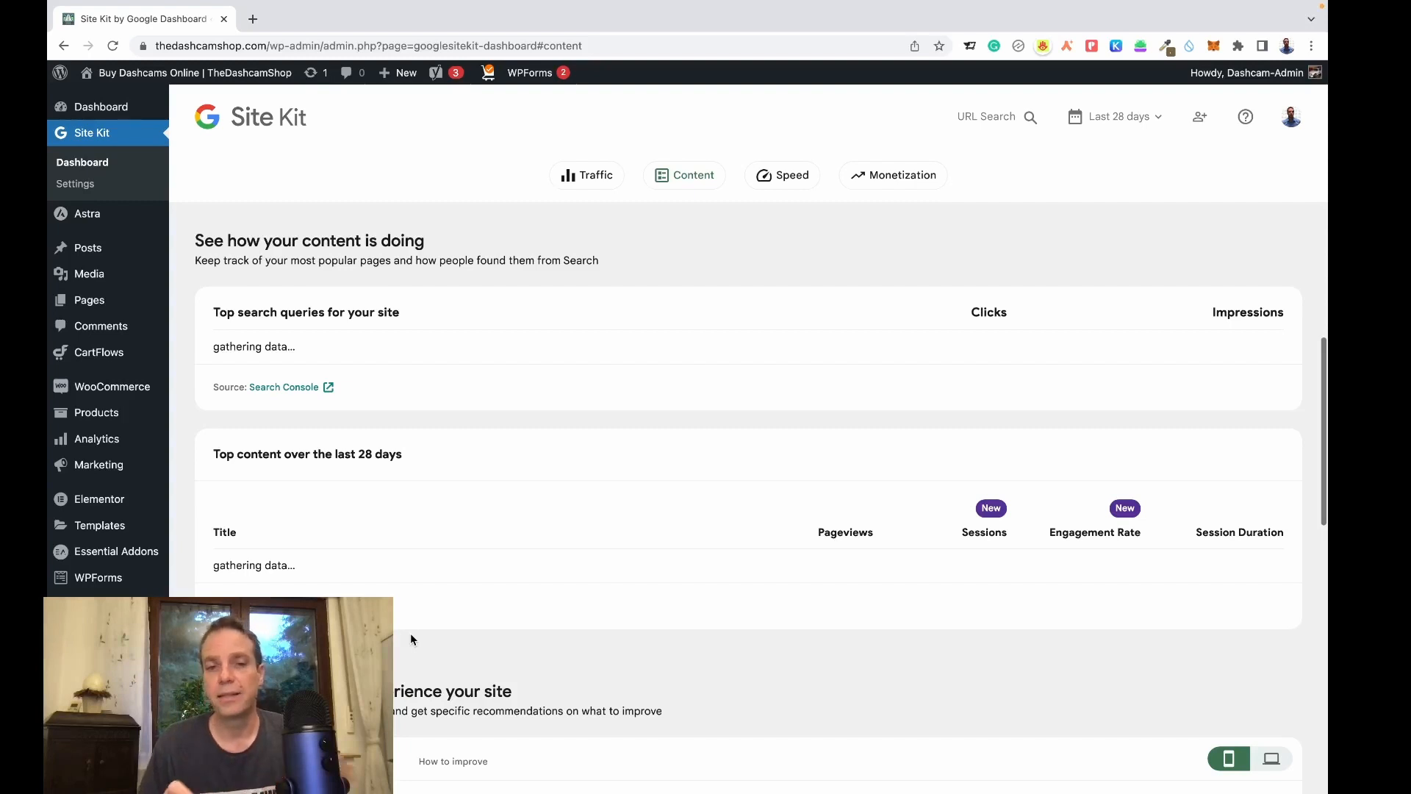
{"action": "scroll", "coordinate": [410, 639], "scroll_direction": "up", "scroll_amount": 2}
{"action": "scroll", "coordinate": [410, 633], "scroll_direction": "up", "scroll_amount": 8}
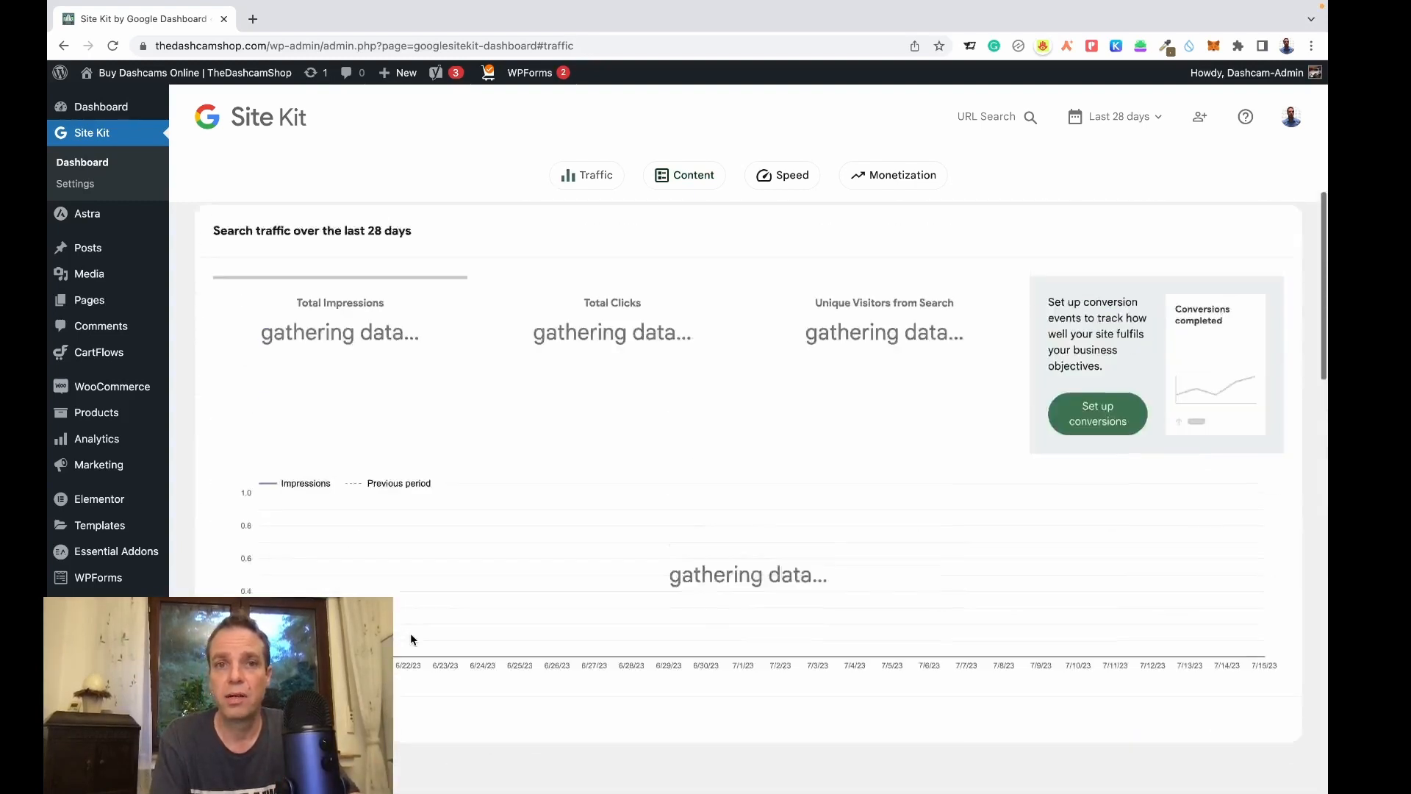
{"action": "mouse_move", "coordinate": [155, 407]}
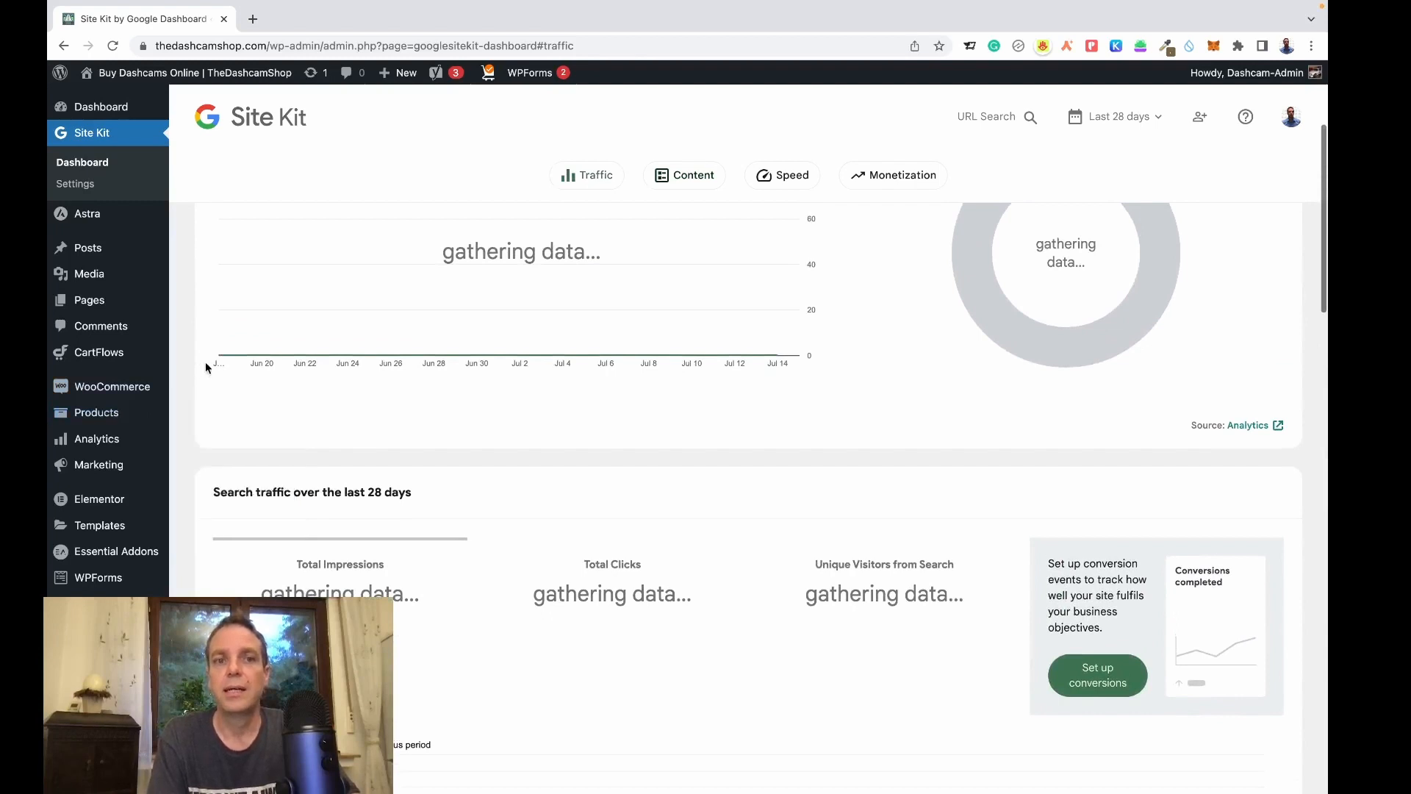
{"action": "scroll", "coordinate": [197, 360], "scroll_direction": "up", "scroll_amount": 3}
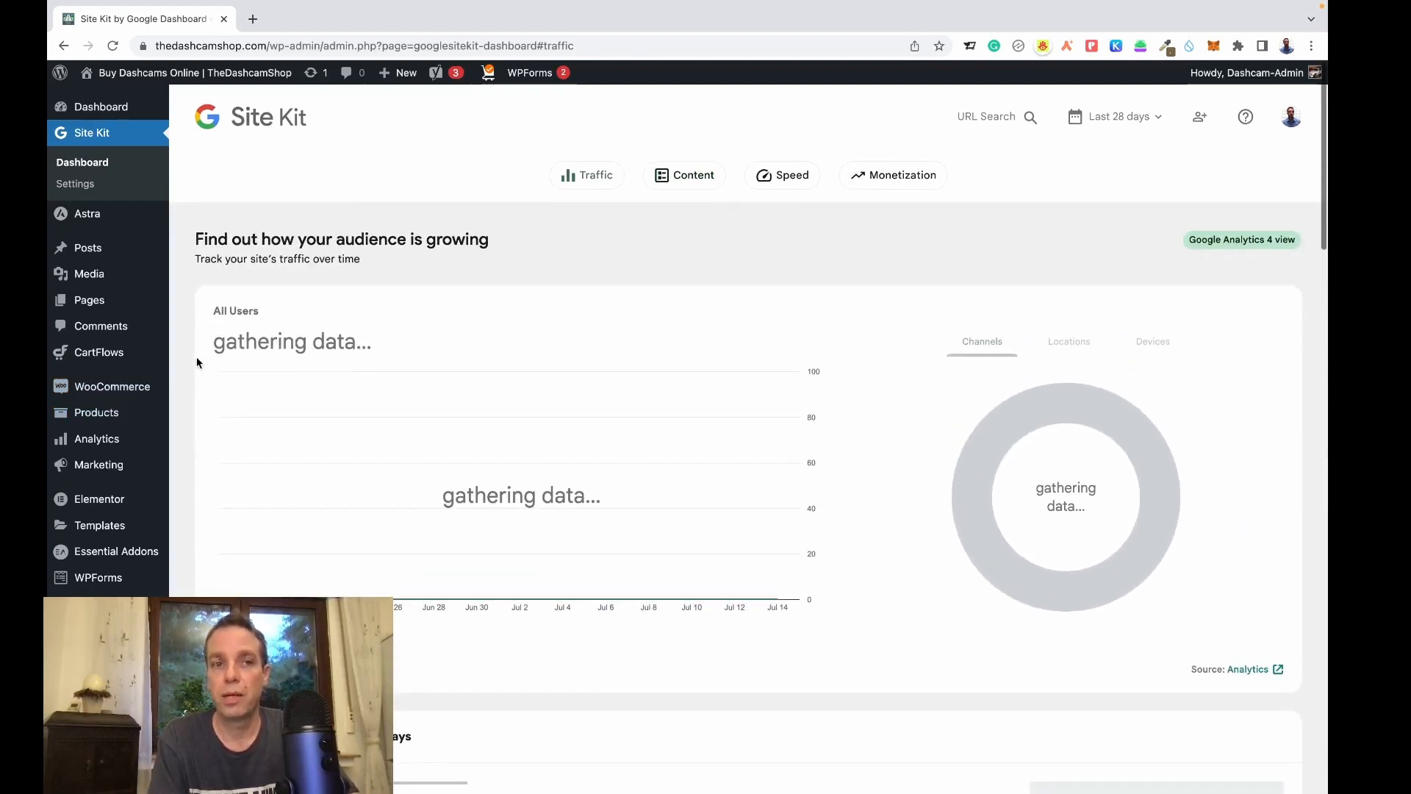